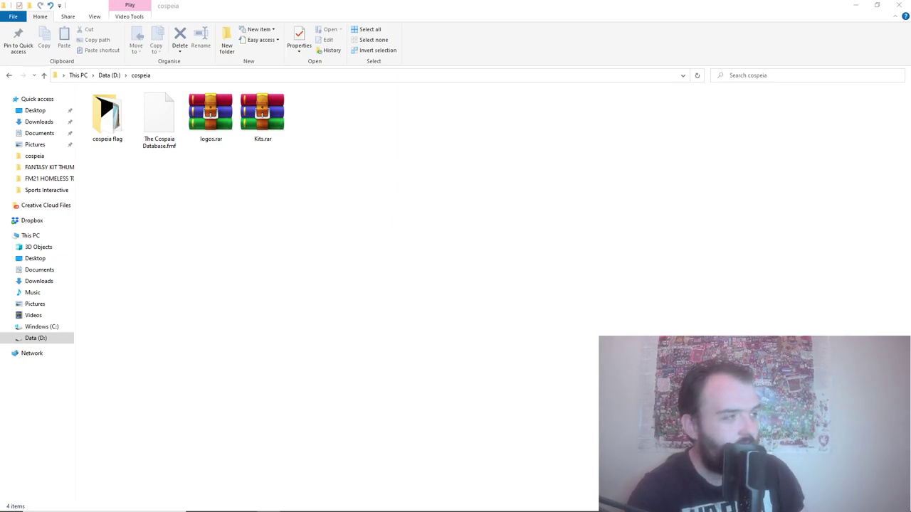
- Copy The Cospaia Database.fmf file
click(150, 140)
right_click(151, 140)
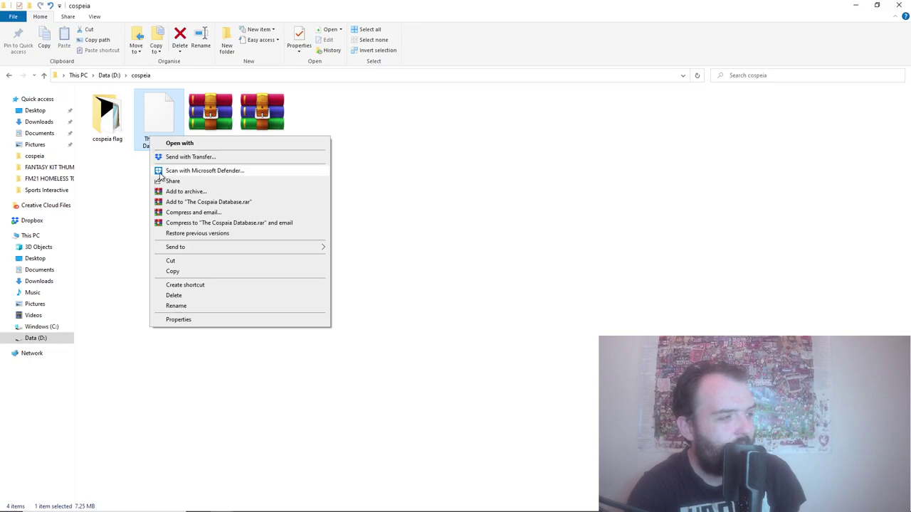
click(180, 270)
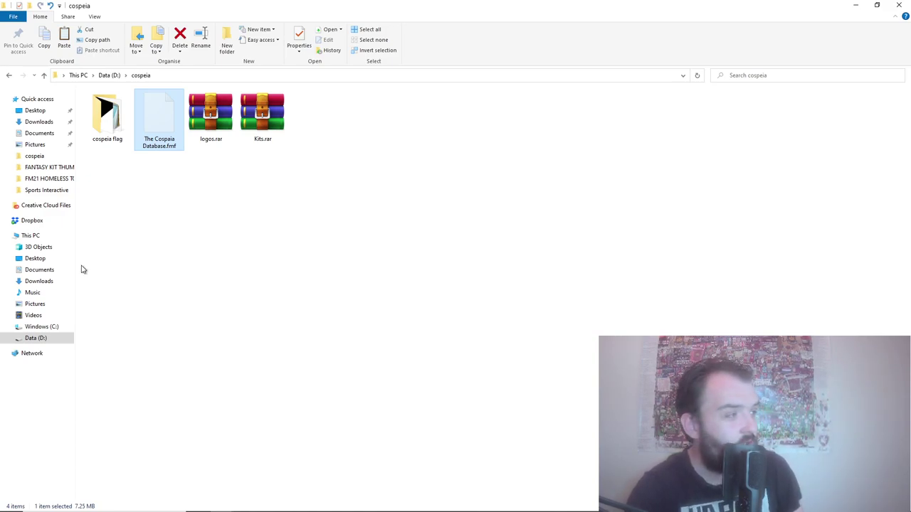
- Go to Data (D:) > Sports Interactive > Football Manager 2021 > editor data
click(37, 338)
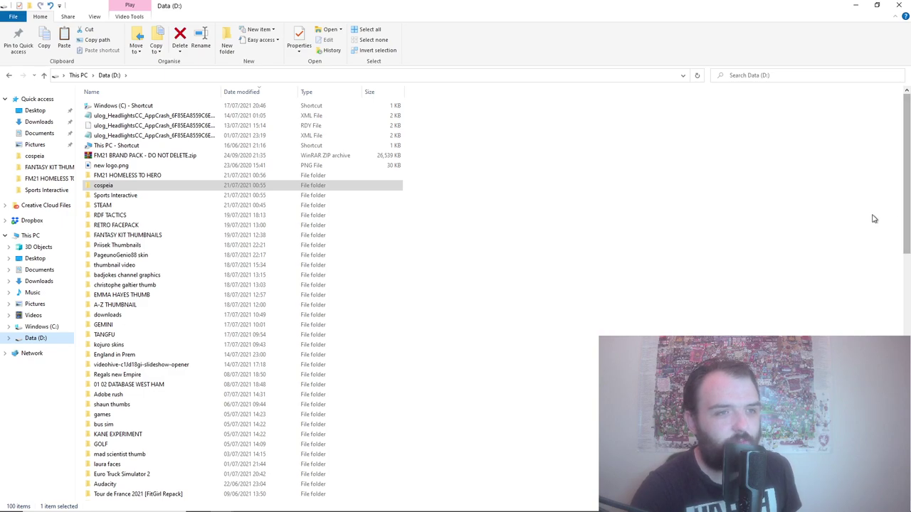
drag(907, 185, 908, 206)
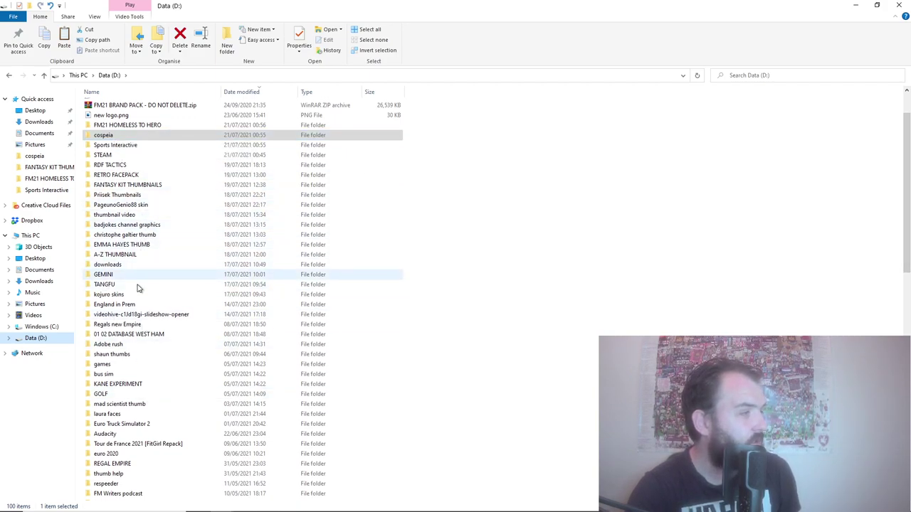
double_click(112, 146)
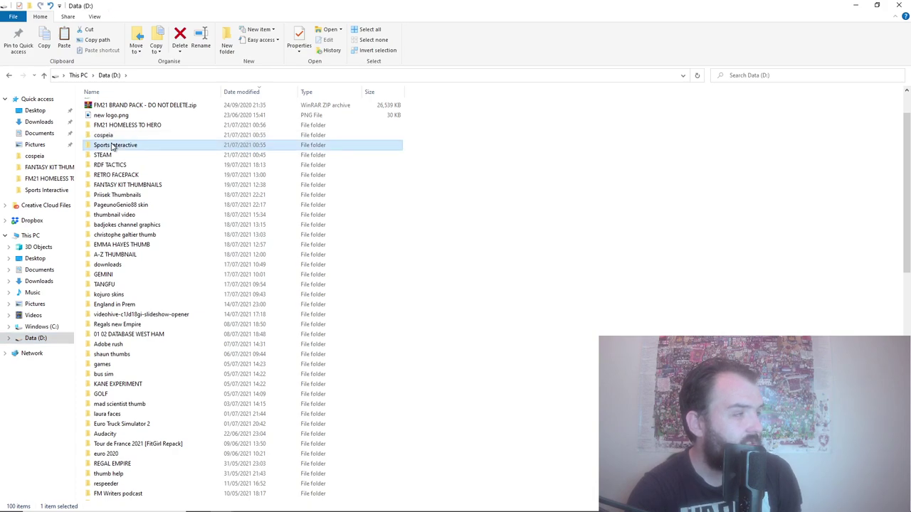
double_click(116, 135)
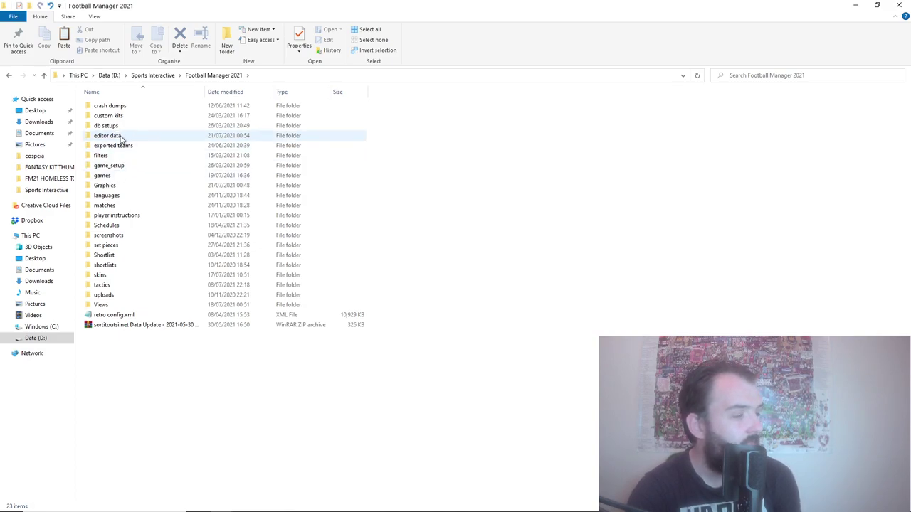
double_click(121, 136)
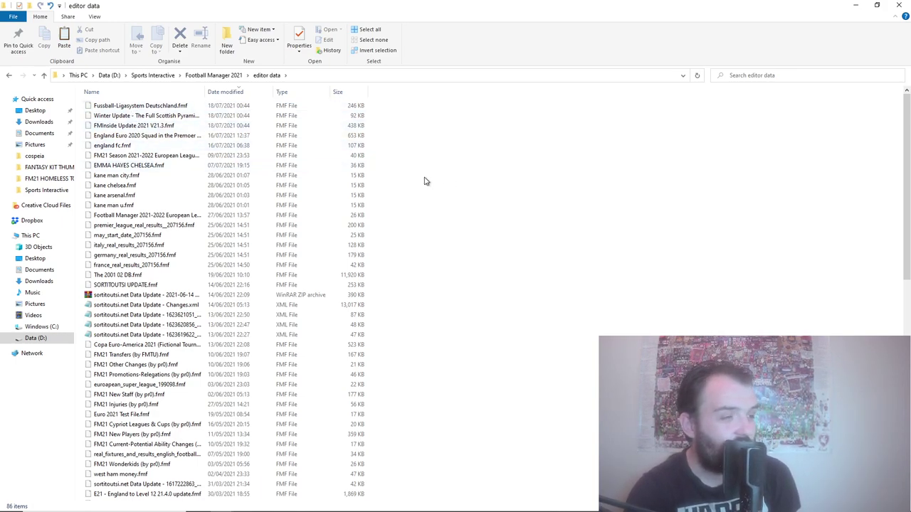
- Paste The Cospaia Database.fmf into editor data and sort by Date modified, newest first
right_click(434, 199)
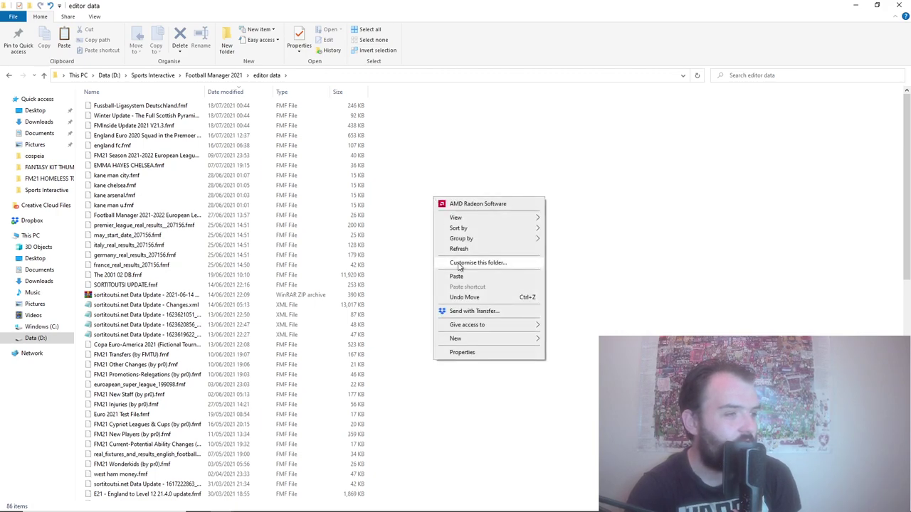
click(459, 282)
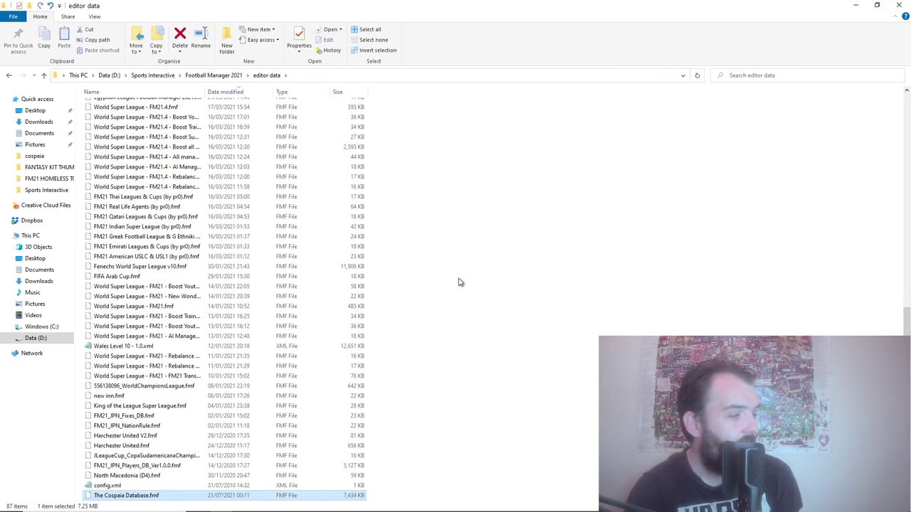
click(225, 92)
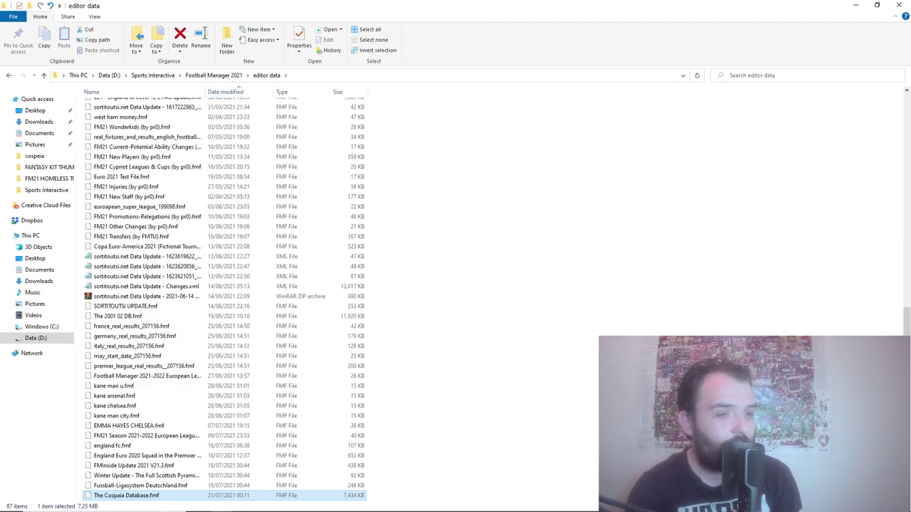
drag(905, 322, 900, 105)
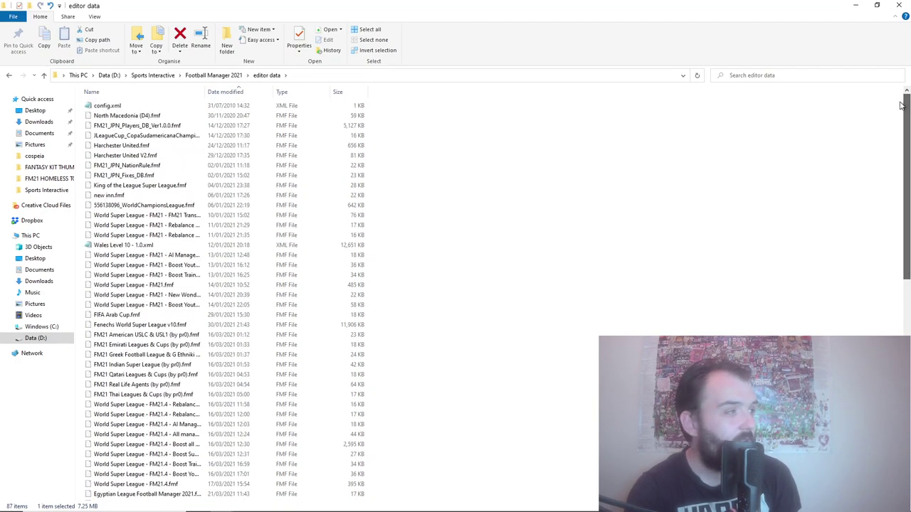
click(215, 92)
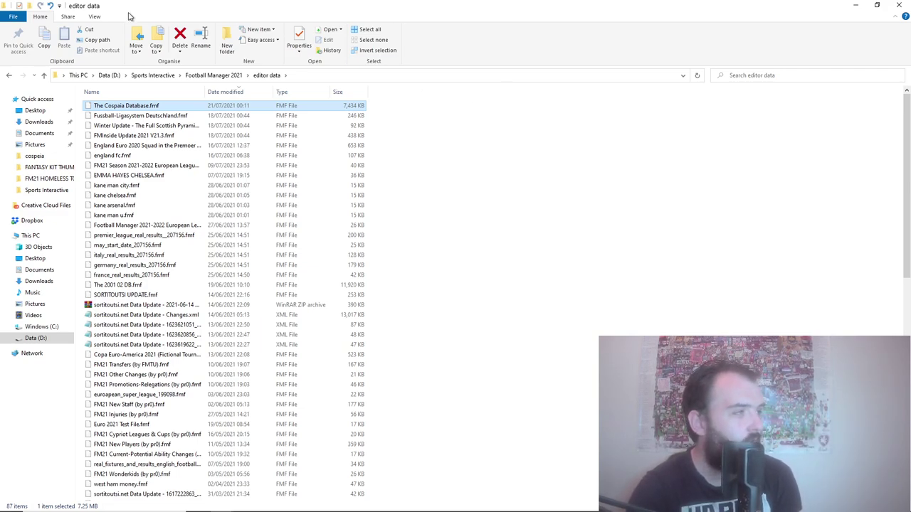
- Open Kits.rar from the cospeia folder on Data (D:) in WinRAR
click(115, 80)
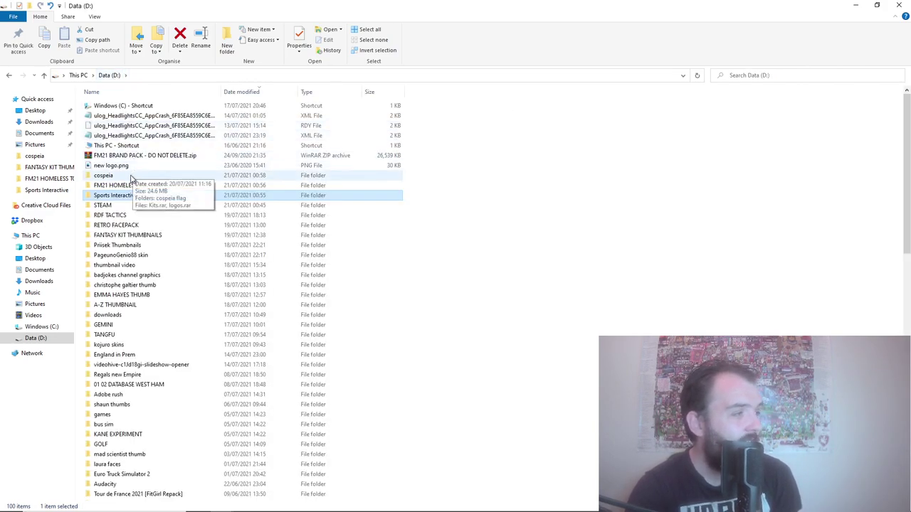
double_click(131, 178)
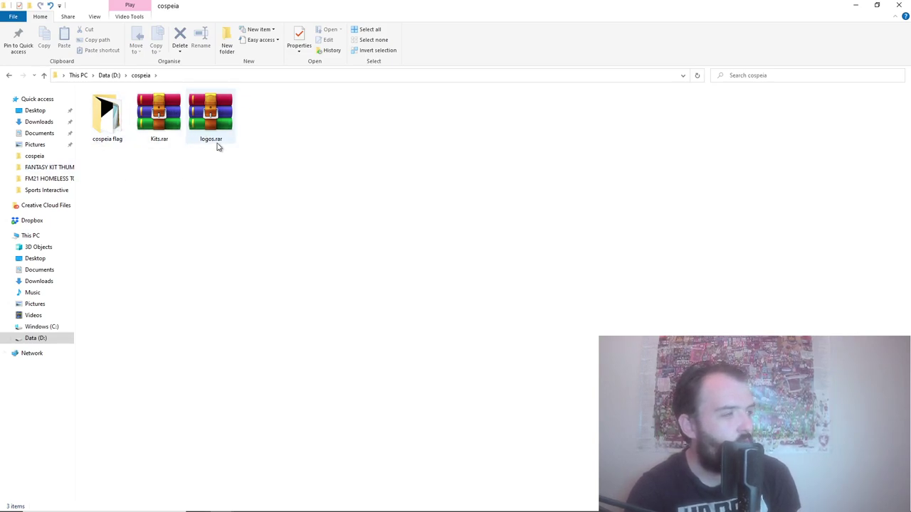
double_click(158, 122)
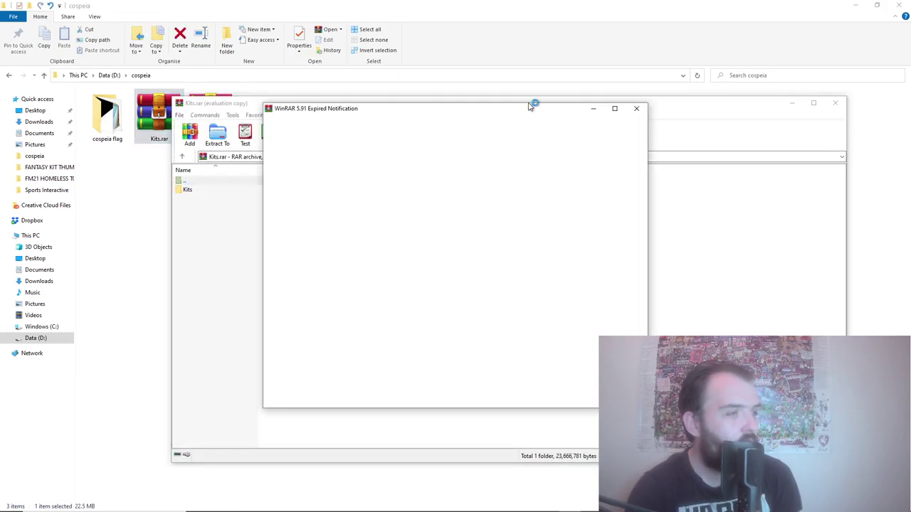
click(634, 108)
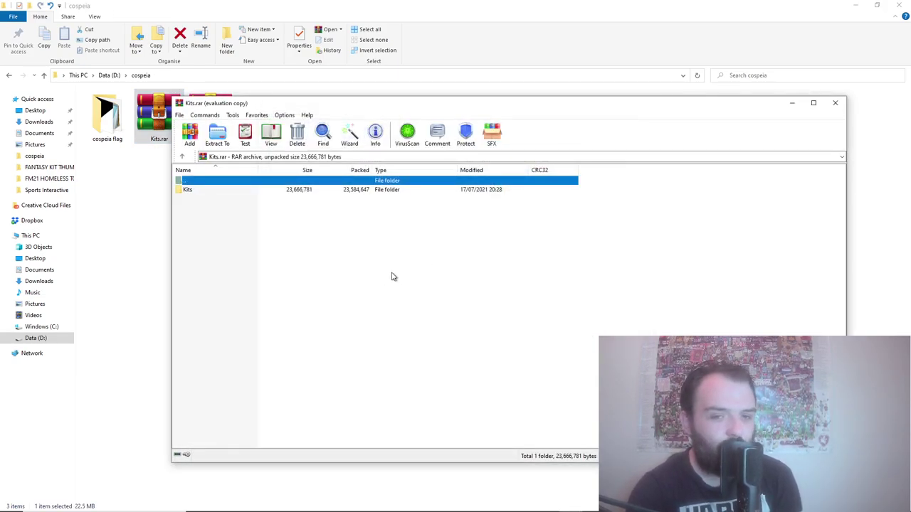
- Select the Cospeia Kits folder inside Kits and bring up the Extract To settings
double_click(188, 190)
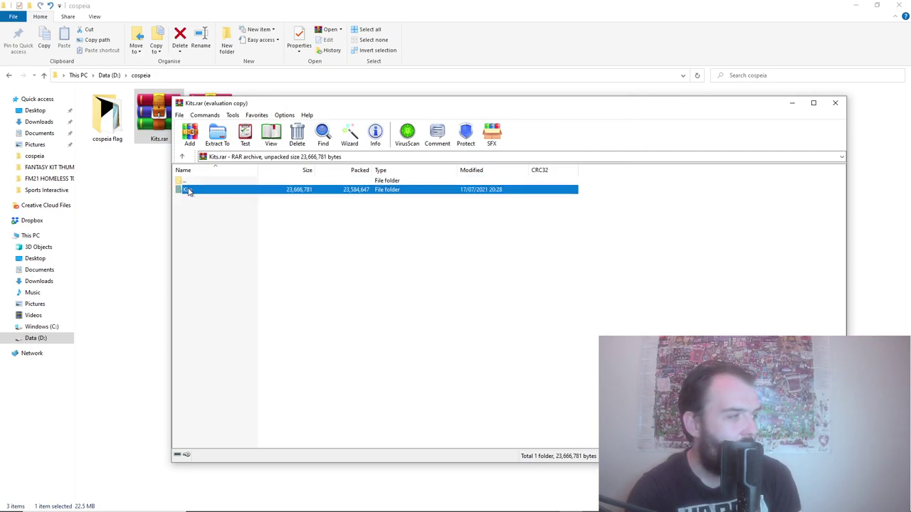
click(194, 193)
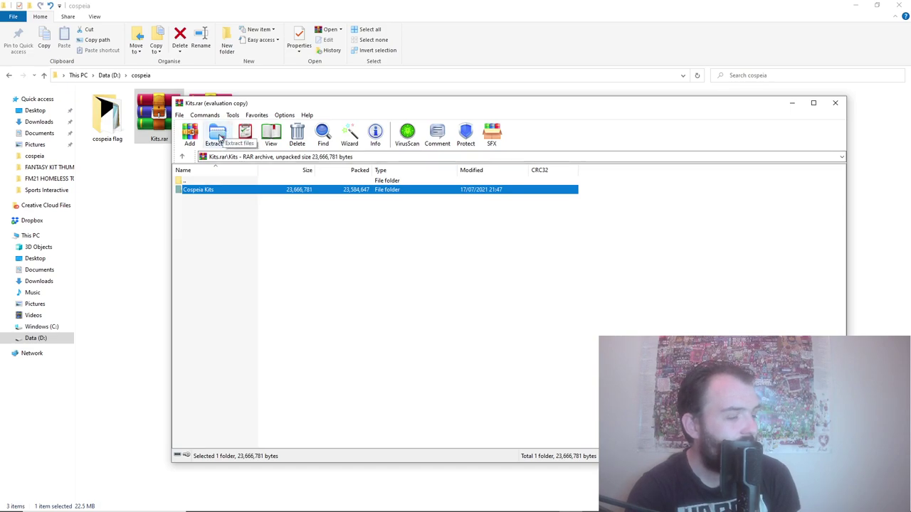
right_click(205, 191)
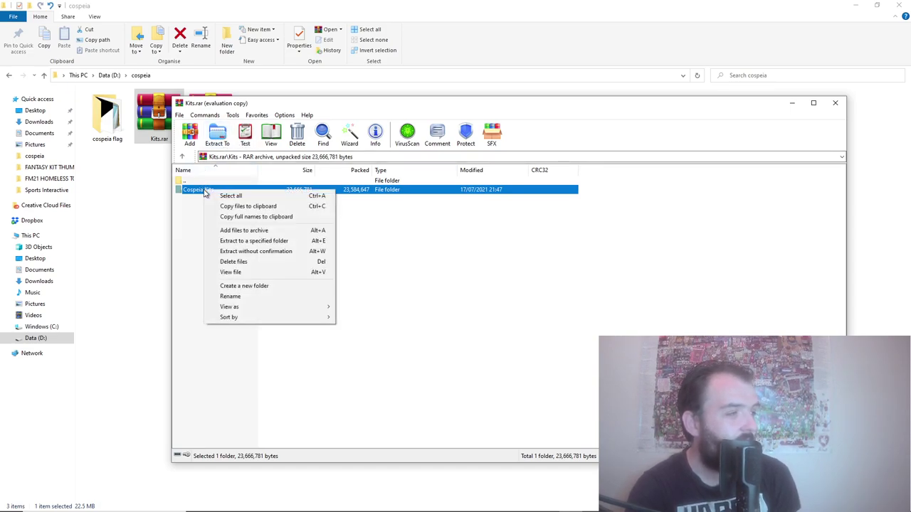
click(182, 224)
click(182, 224)
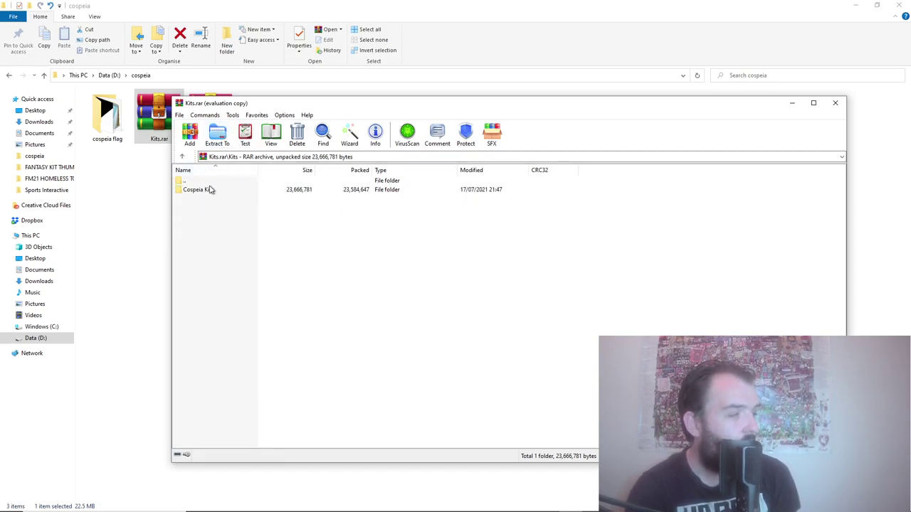
click(211, 189)
click(215, 146)
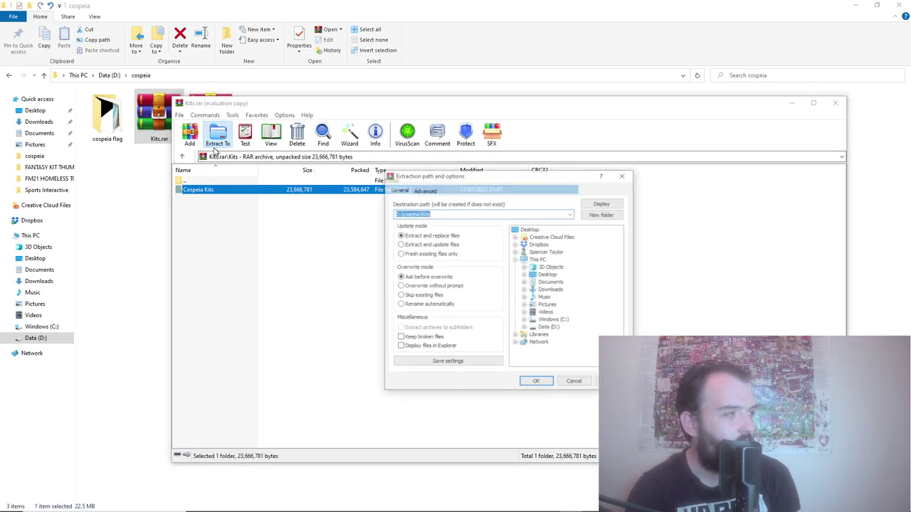
- Extract Cospeia Kits to D:\Sports Interactive\Football Manager 2021\Graphics
click(530, 329)
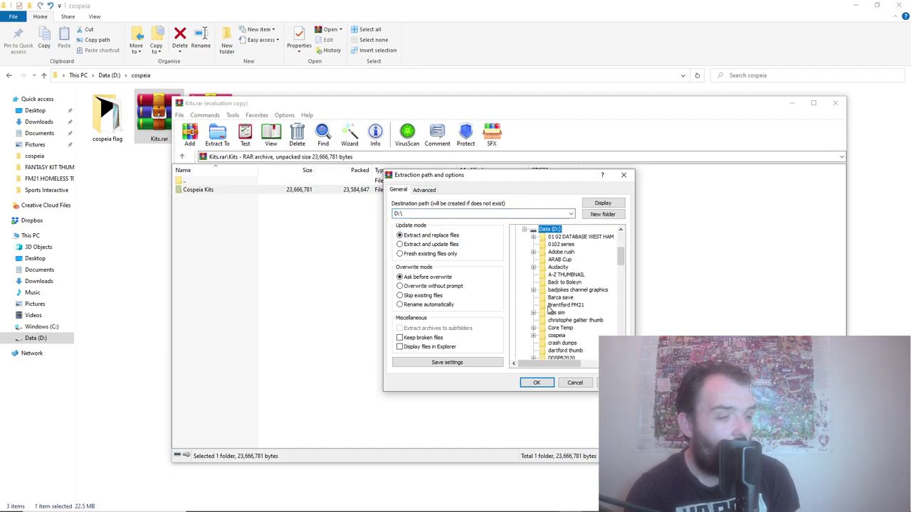
drag(620, 258, 620, 329)
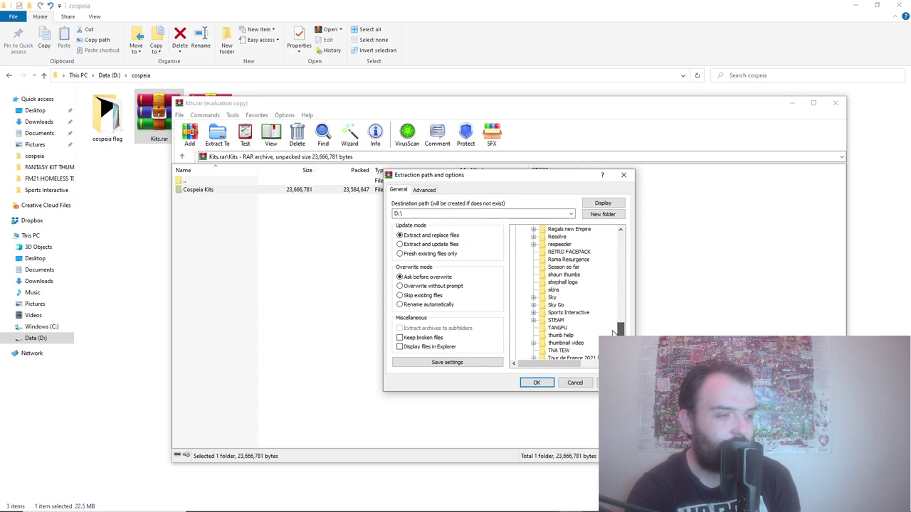
click(534, 314)
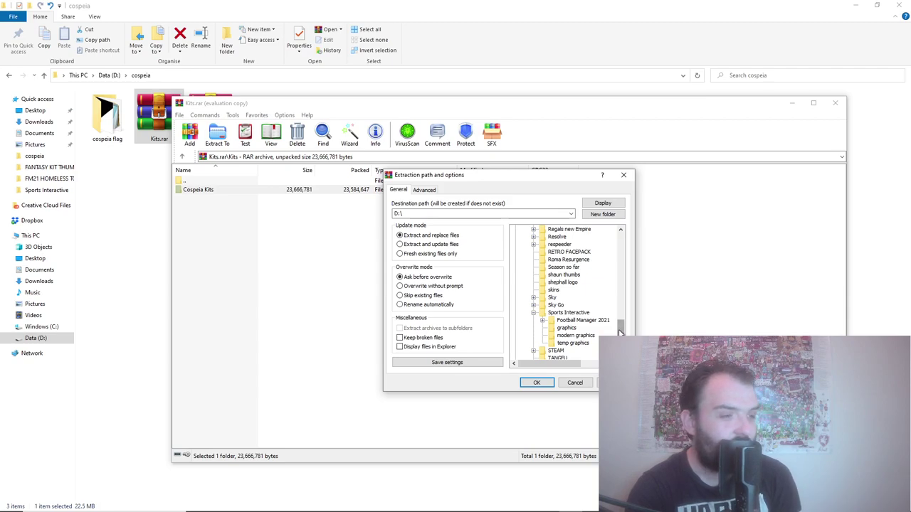
scroll(620, 332, down, 1)
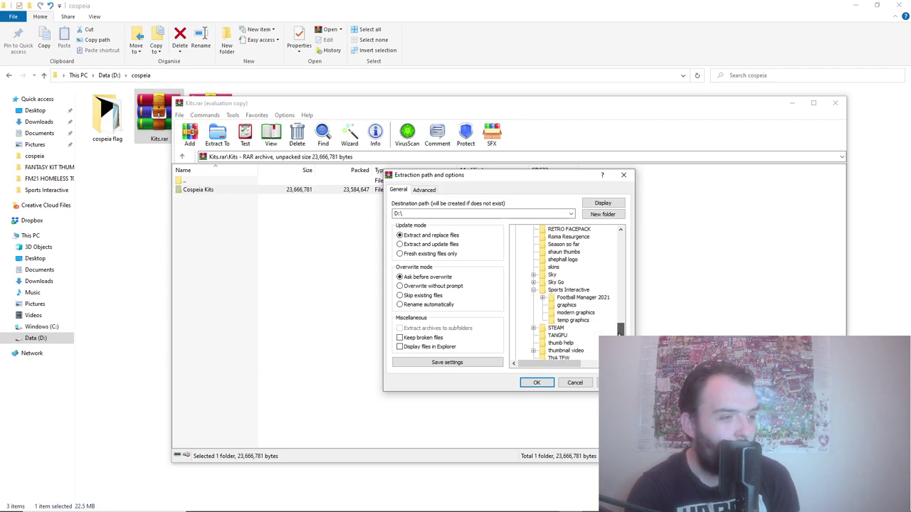
click(543, 298)
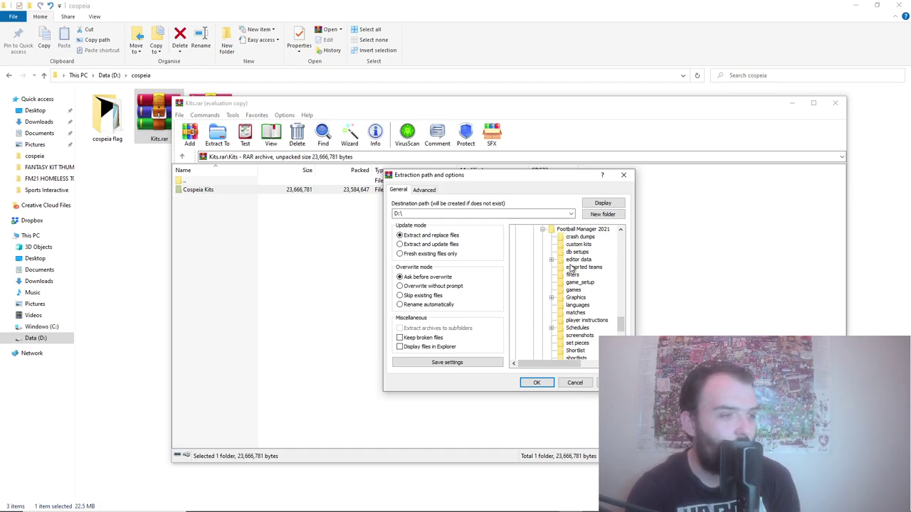
click(576, 298)
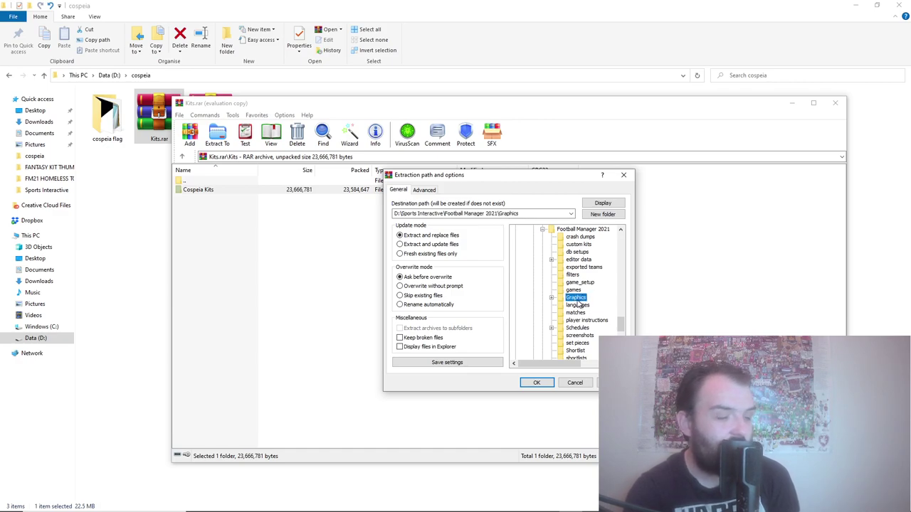
click(530, 383)
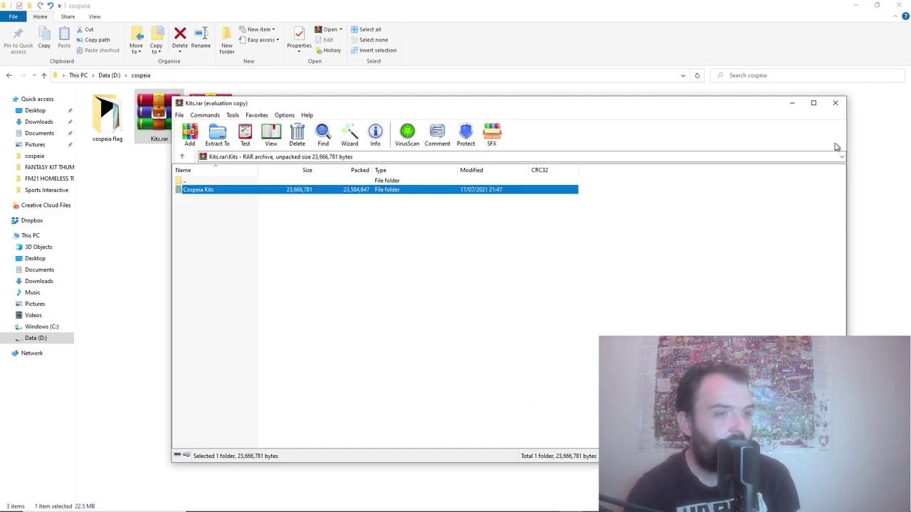
- Close Kits.rar, open logos.rar and select the cospeia folder inside logos
click(837, 104)
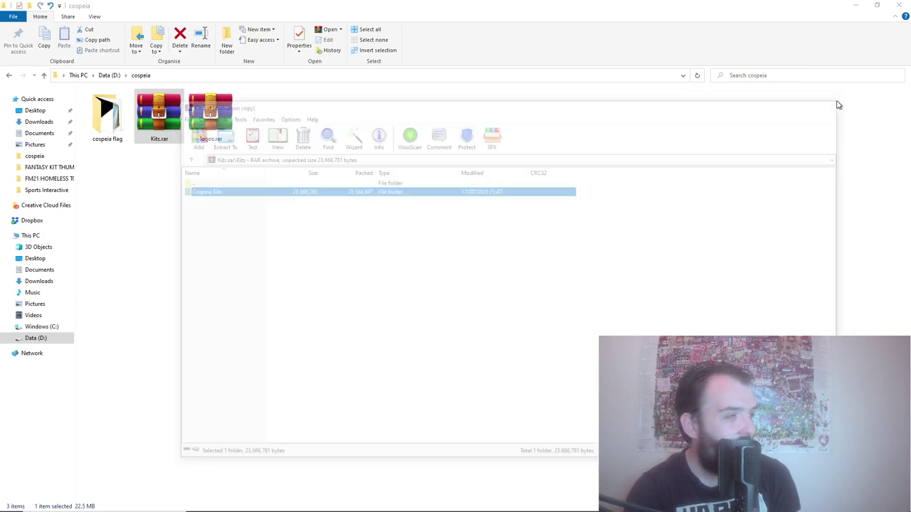
click(213, 127)
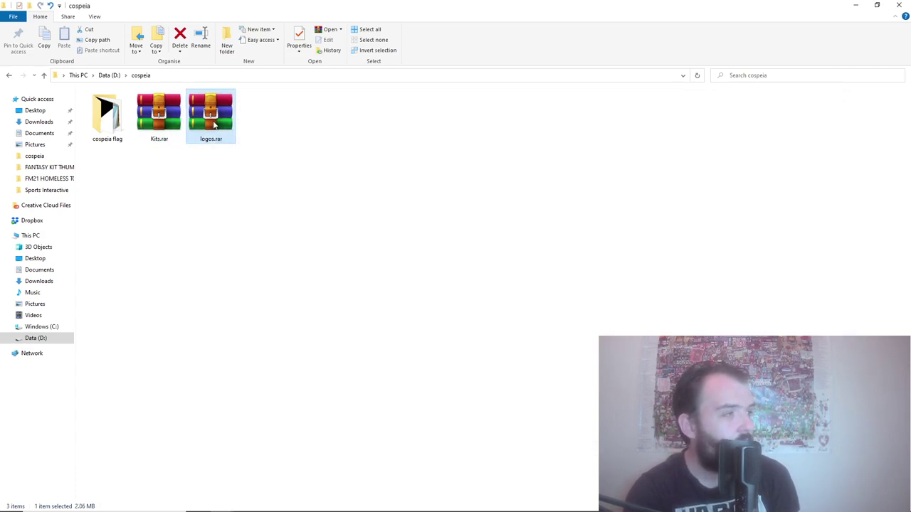
double_click(214, 124)
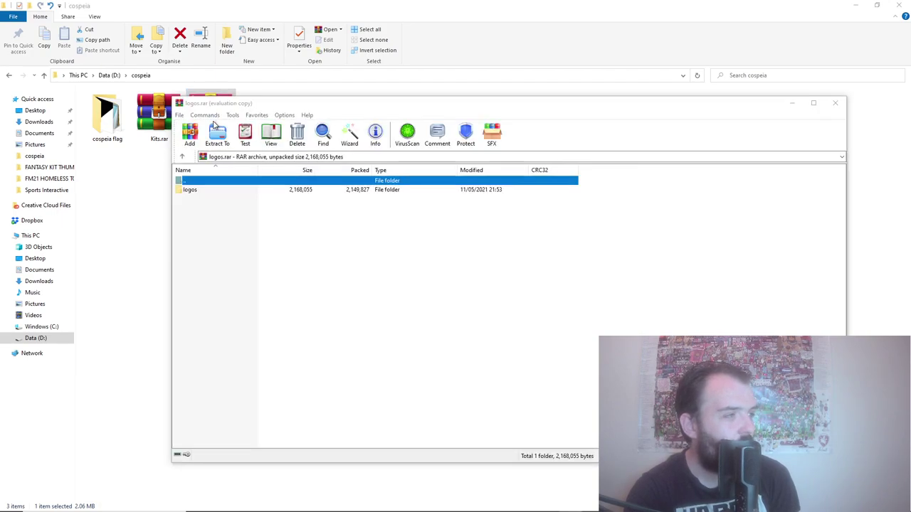
click(635, 108)
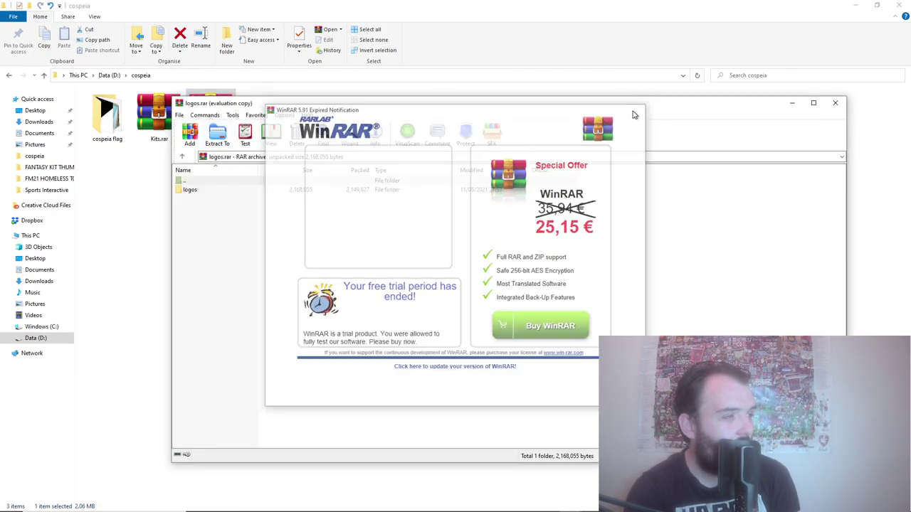
double_click(194, 192)
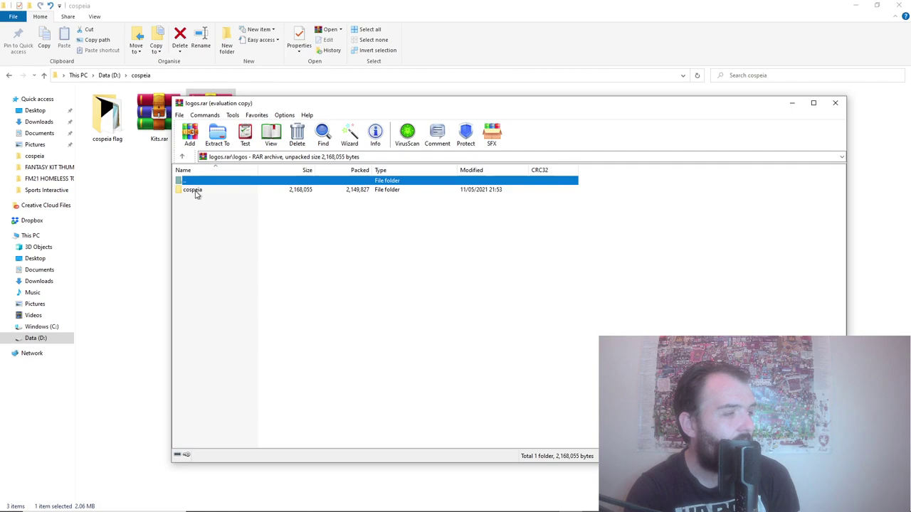
click(195, 190)
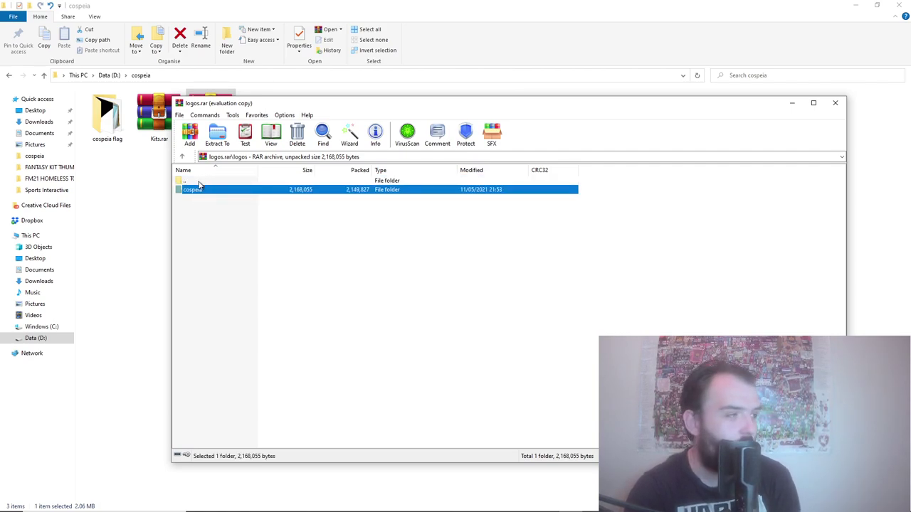
- Extract the cospeia logos to D:\Sports Interactive\Football Manager 2021\Graphics
click(218, 136)
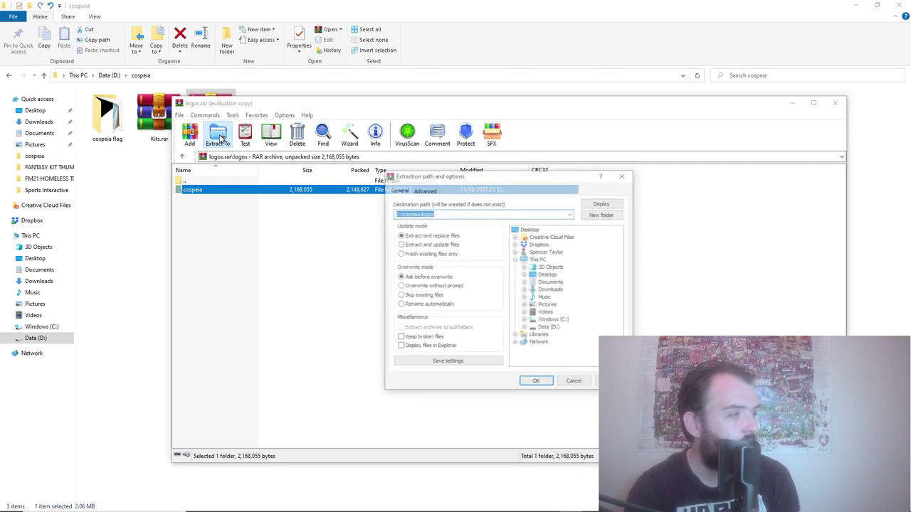
click(527, 328)
drag(623, 249, 618, 328)
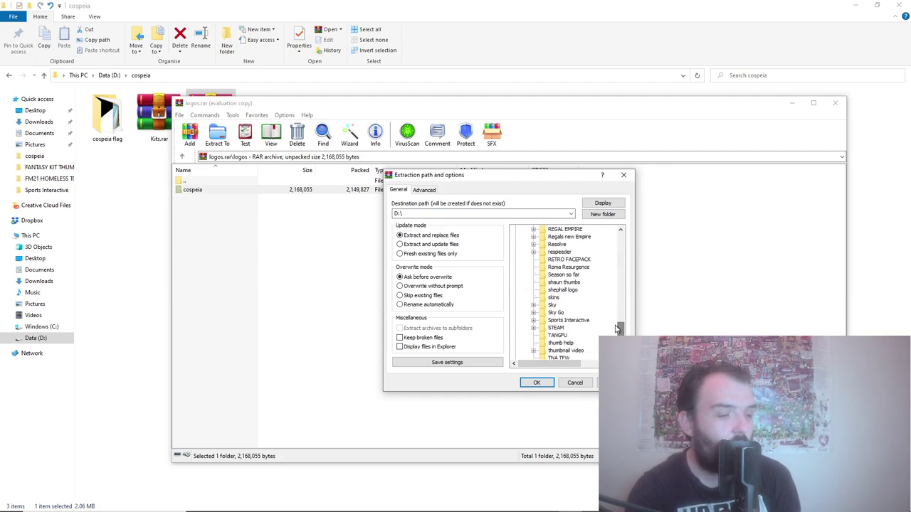
click(534, 321)
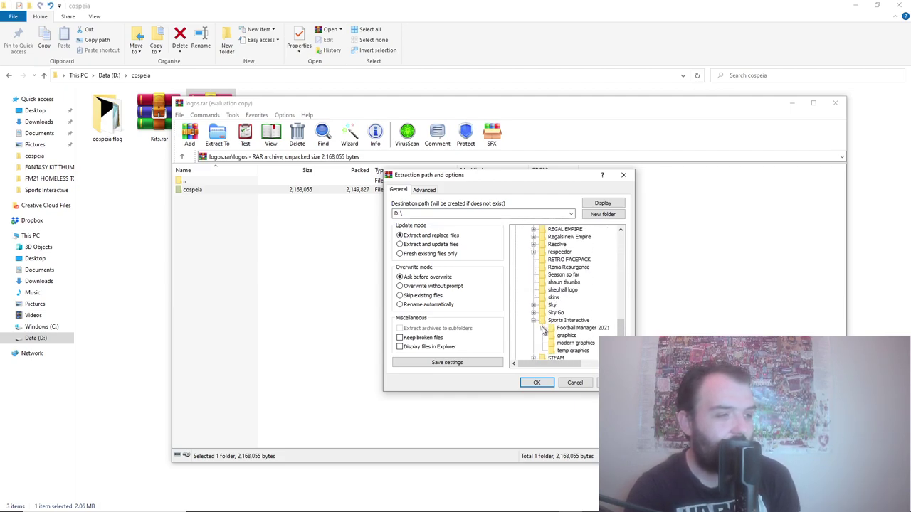
click(542, 328)
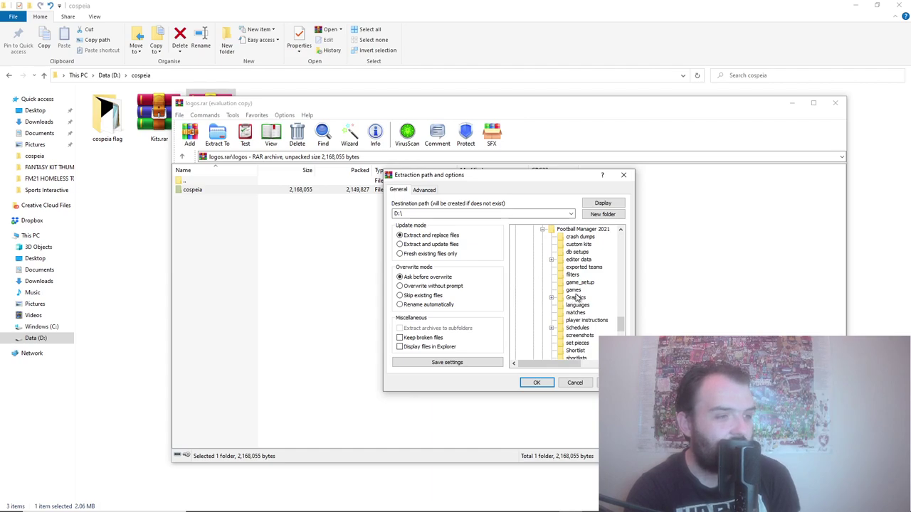
click(575, 297)
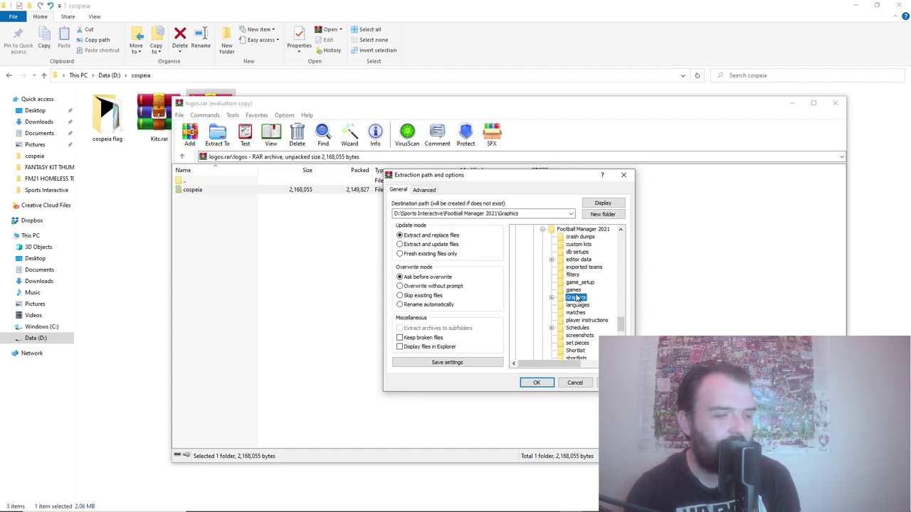
click(537, 385)
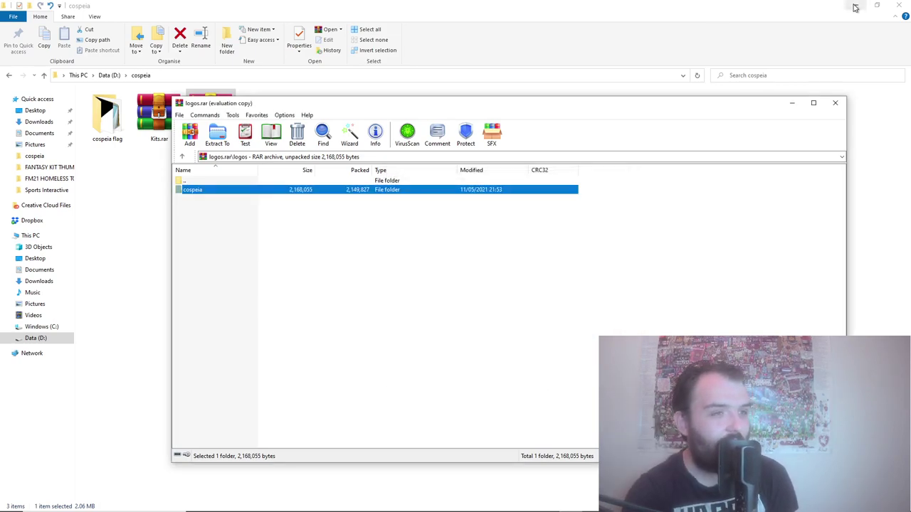
- Close logos.rar and cut the cospeia flag folder
click(834, 103)
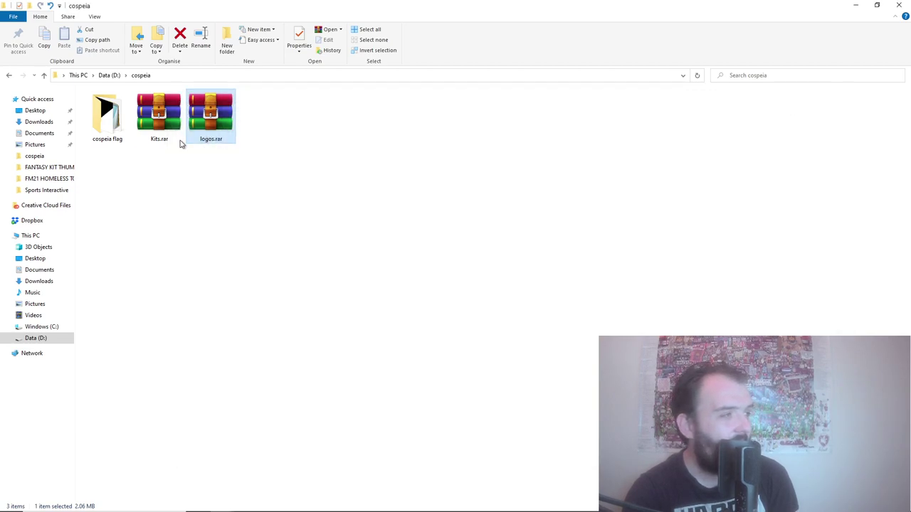
click(116, 123)
right_click(116, 123)
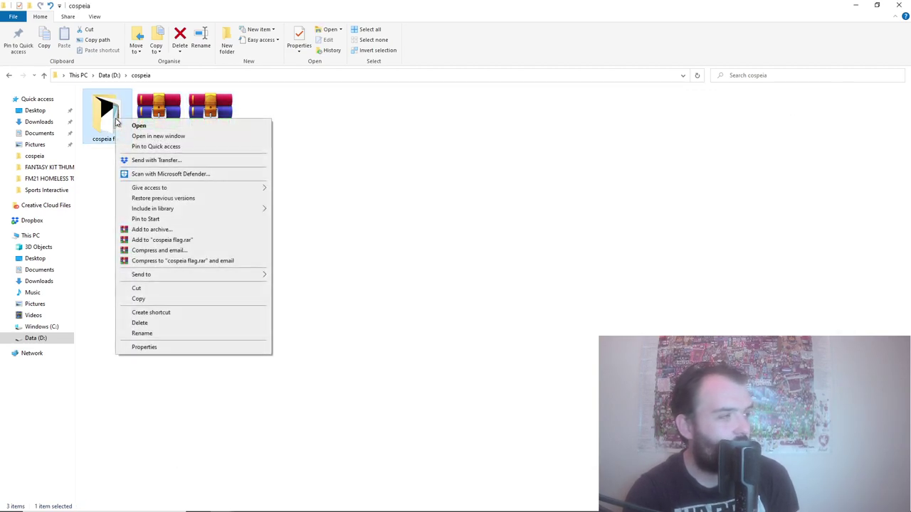
click(137, 291)
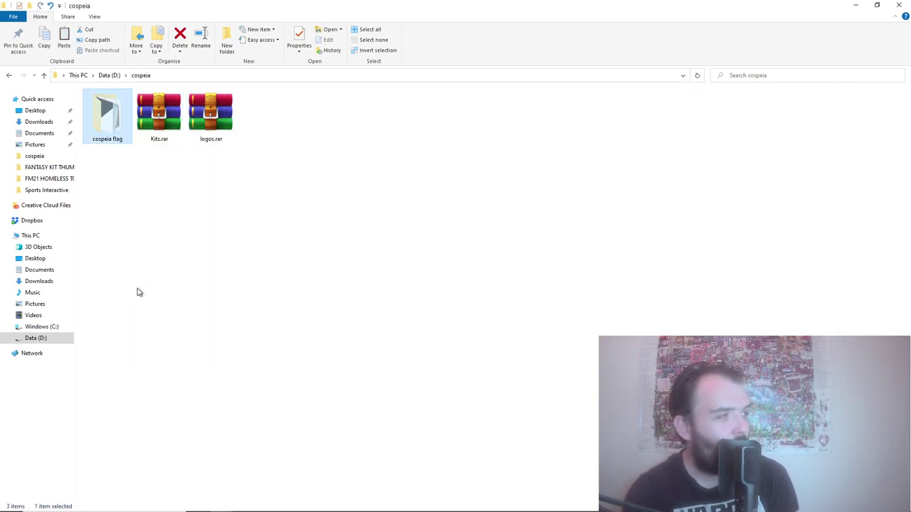
- Paste the cospeia flag folder into D:\Sports Interactive\Football Manager 2021\Graphics
click(35, 341)
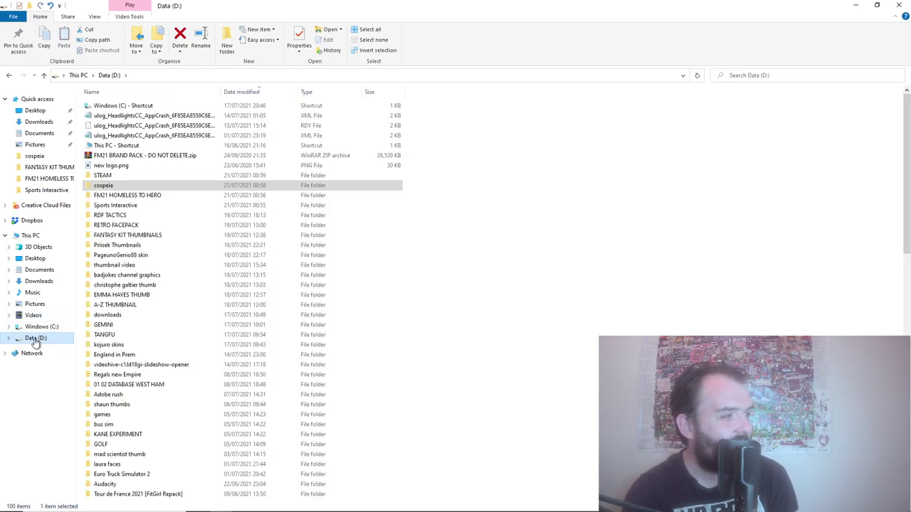
click(138, 206)
double_click(138, 206)
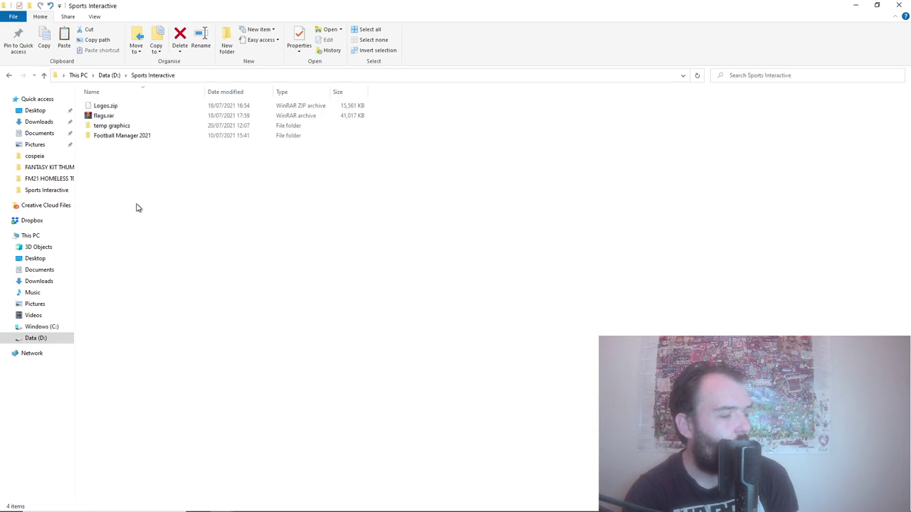
double_click(138, 136)
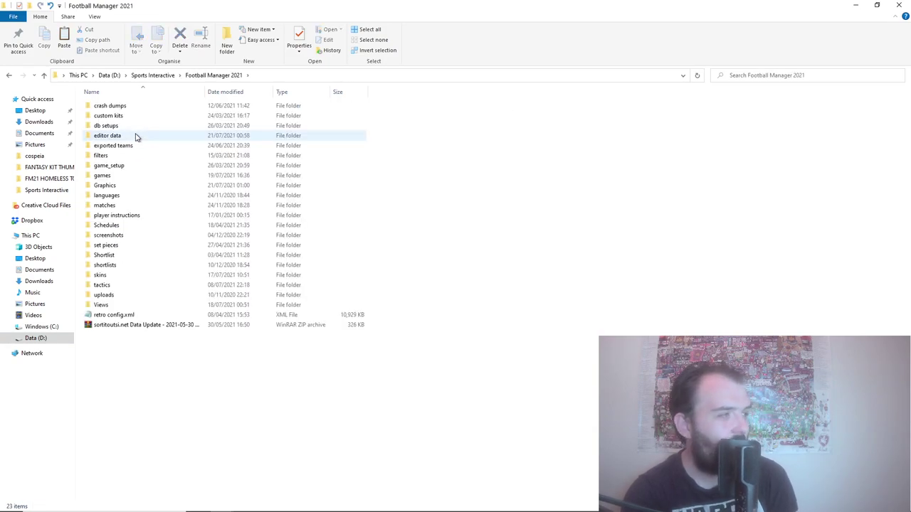
click(118, 186)
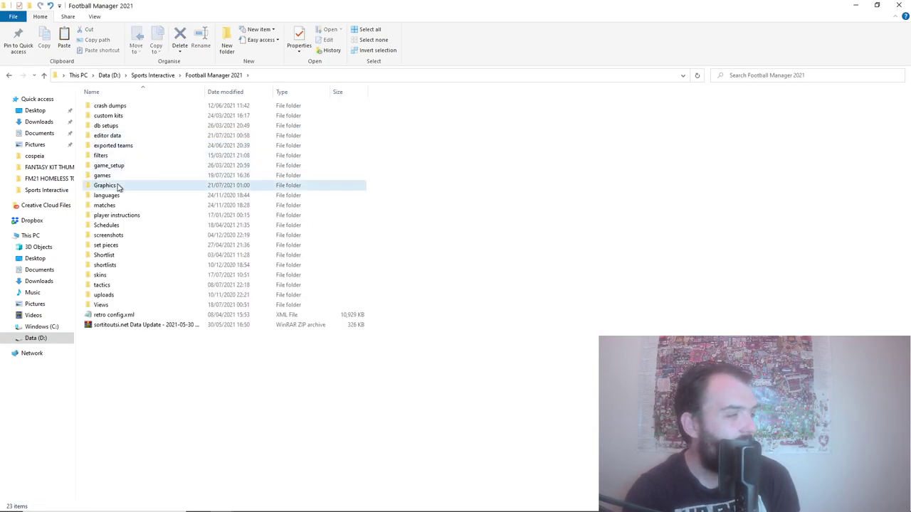
double_click(119, 186)
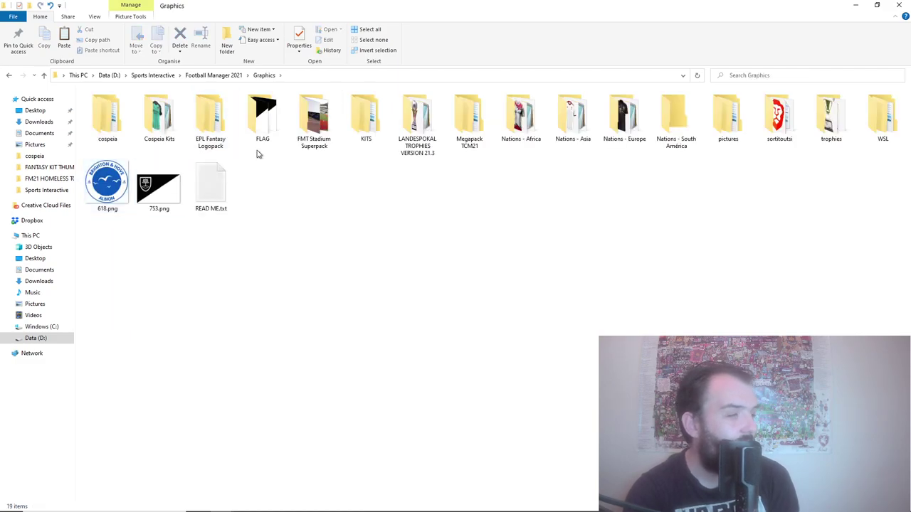
right_click(291, 190)
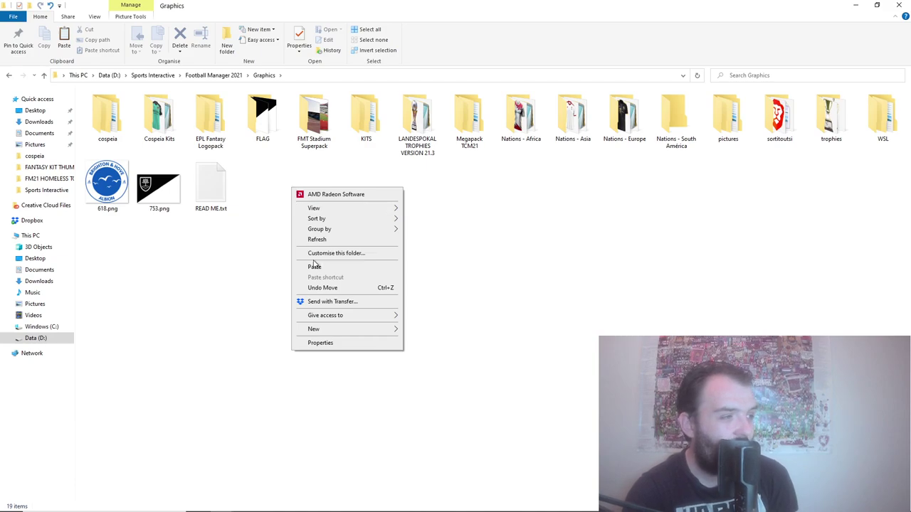
click(314, 265)
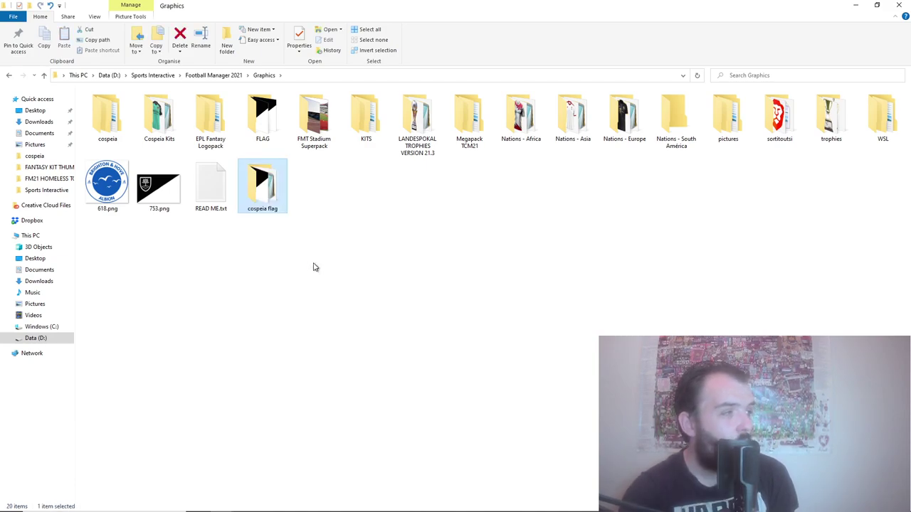
- Cut the 14 pack folders from EPL Fantasy Logopack through WSL, then go to Sports Interactive
click(219, 128)
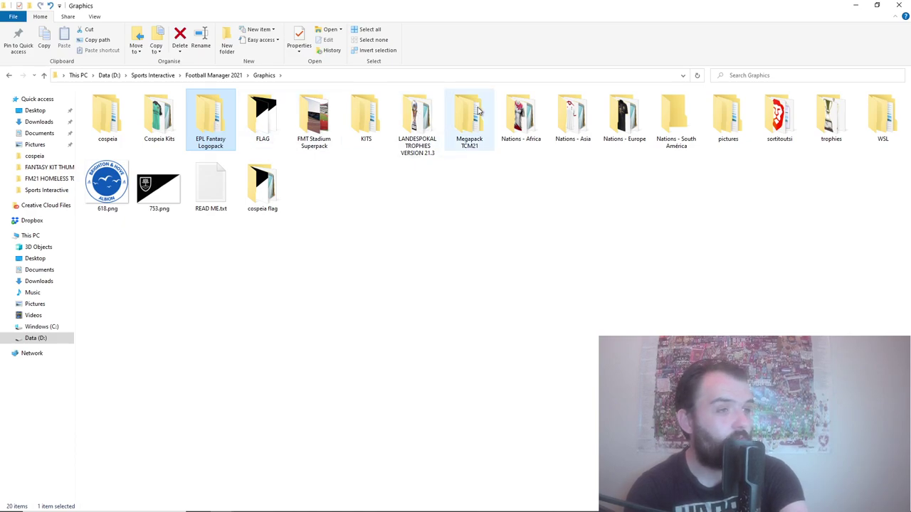
shift+click(879, 122)
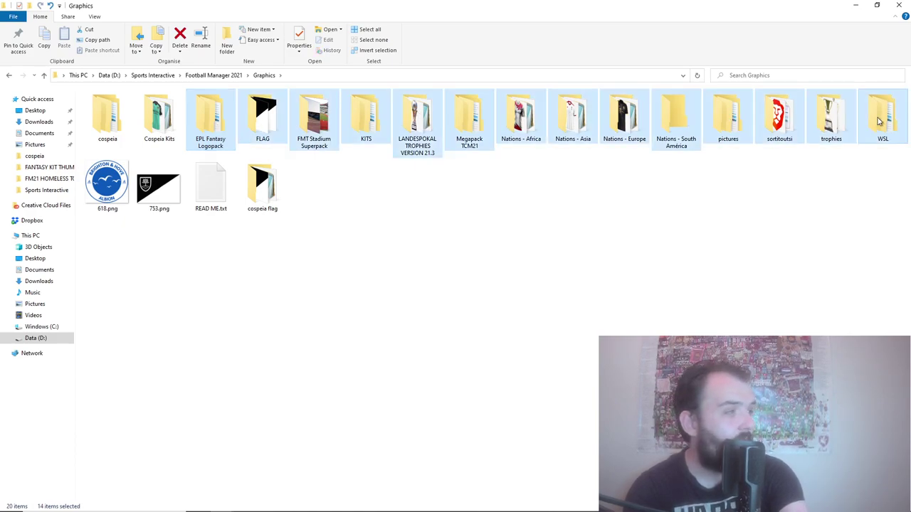
click(197, 135)
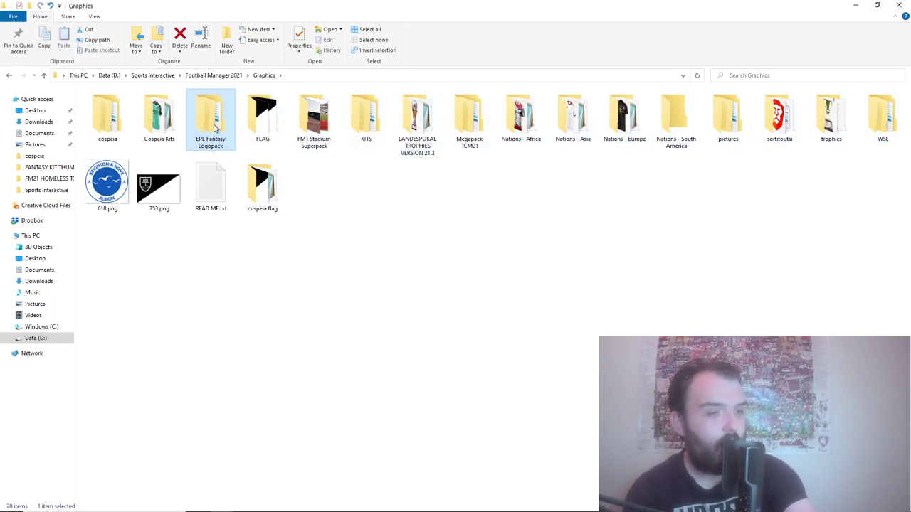
shift+click(879, 126)
right_click(880, 127)
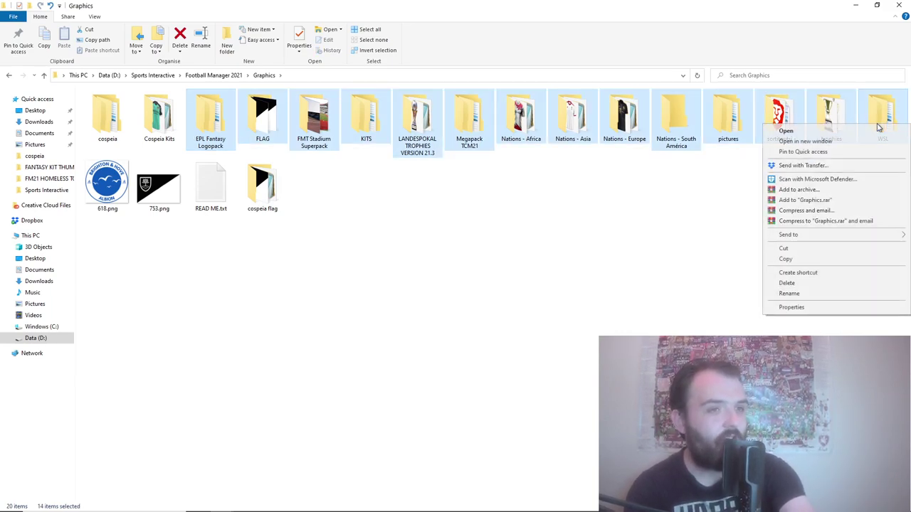
click(784, 249)
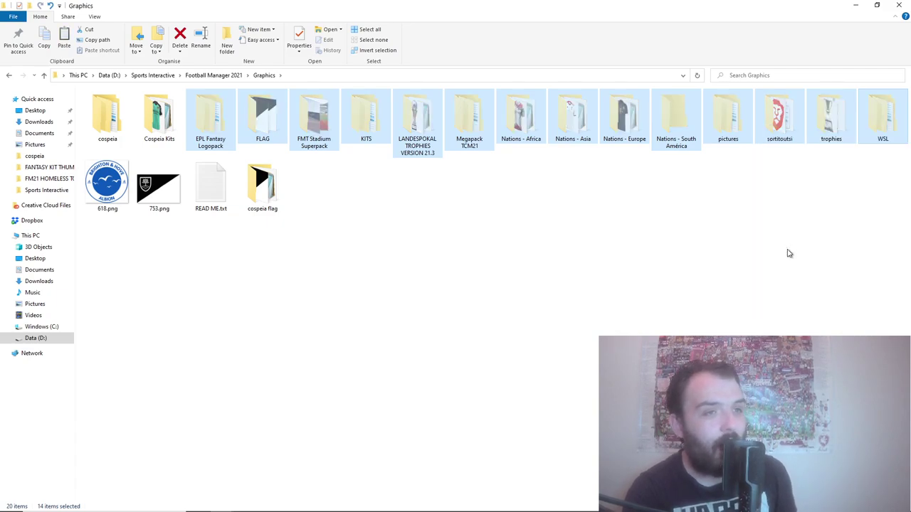
click(153, 75)
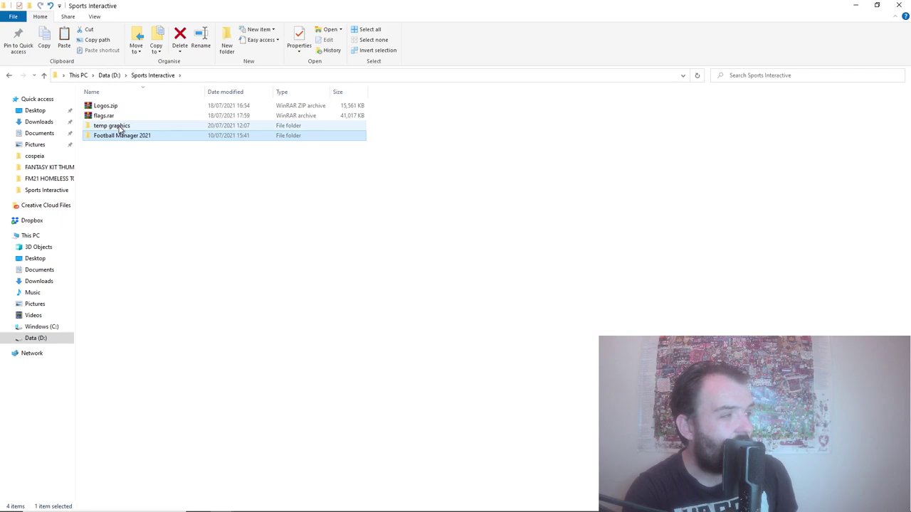
- Paste the 14 graphics packs into temp graphics and return to Sports Interactive
double_click(120, 127)
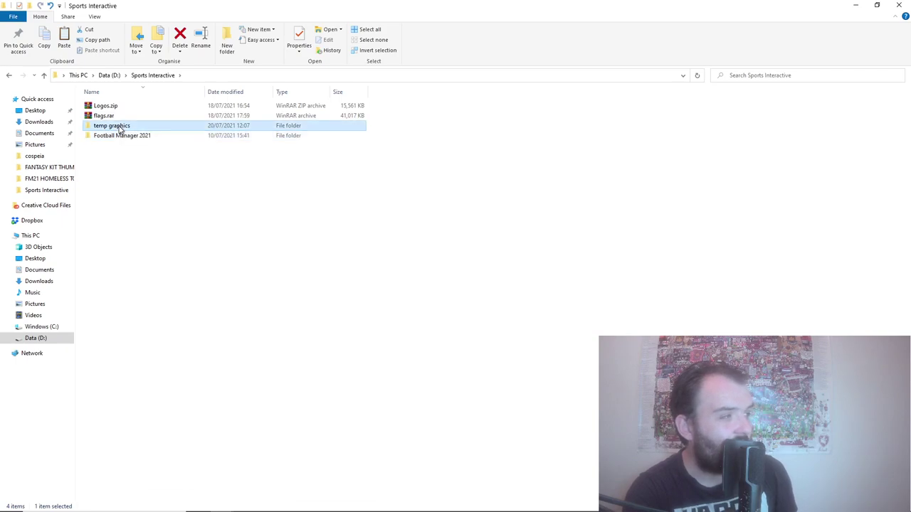
right_click(119, 174)
click(146, 249)
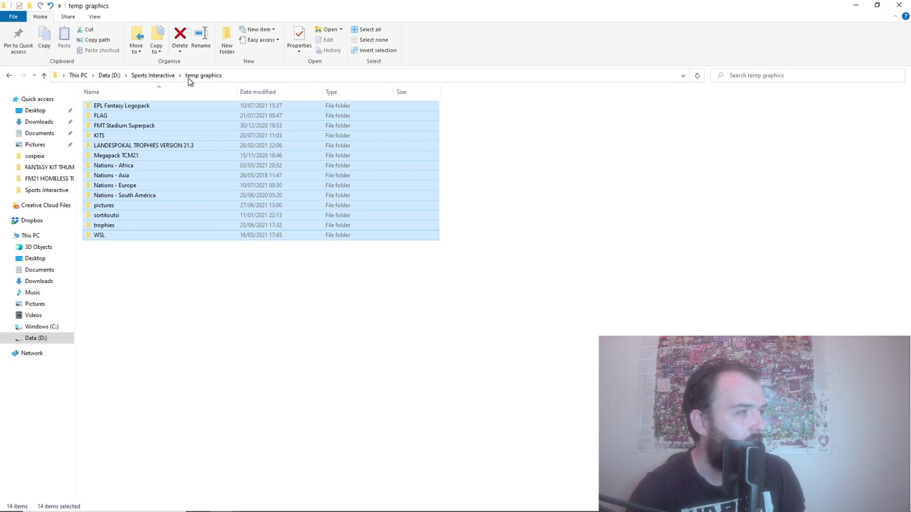
click(159, 79)
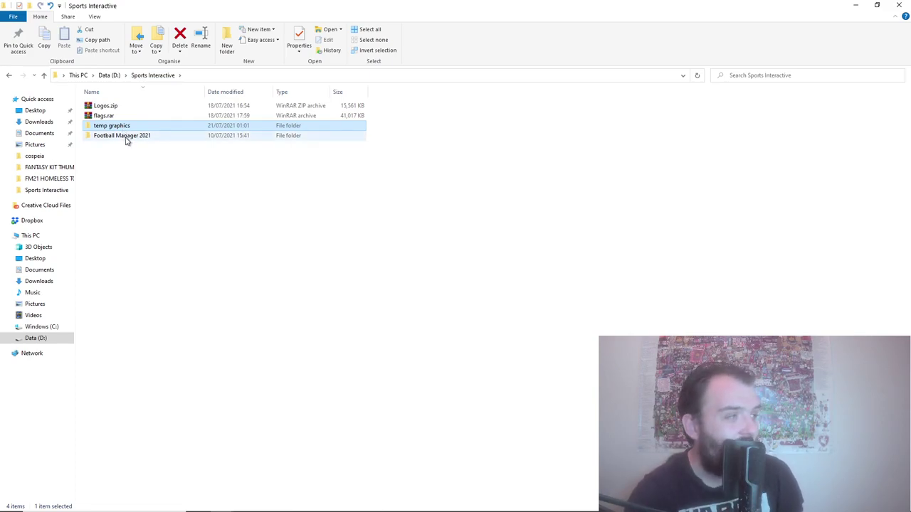
- Delete 618.png and 753.png from the Football Manager 2021 Graphics folder
double_click(126, 137)
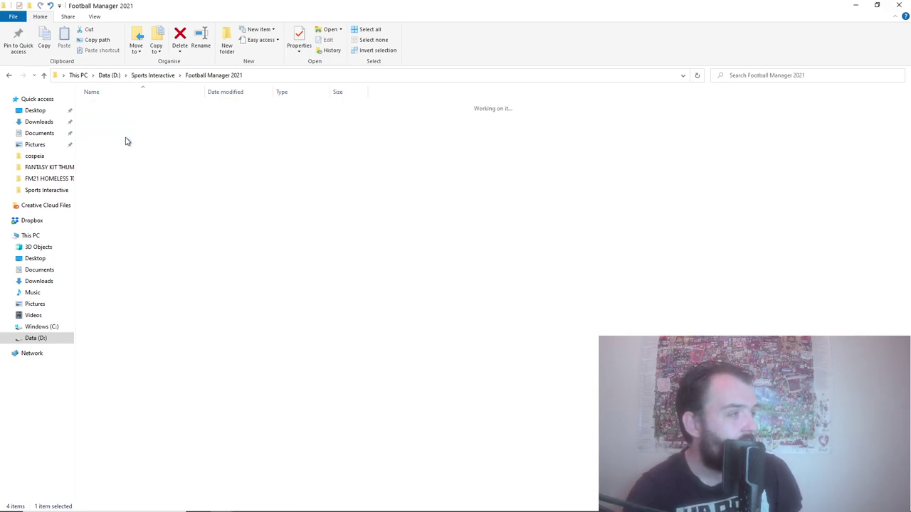
double_click(105, 185)
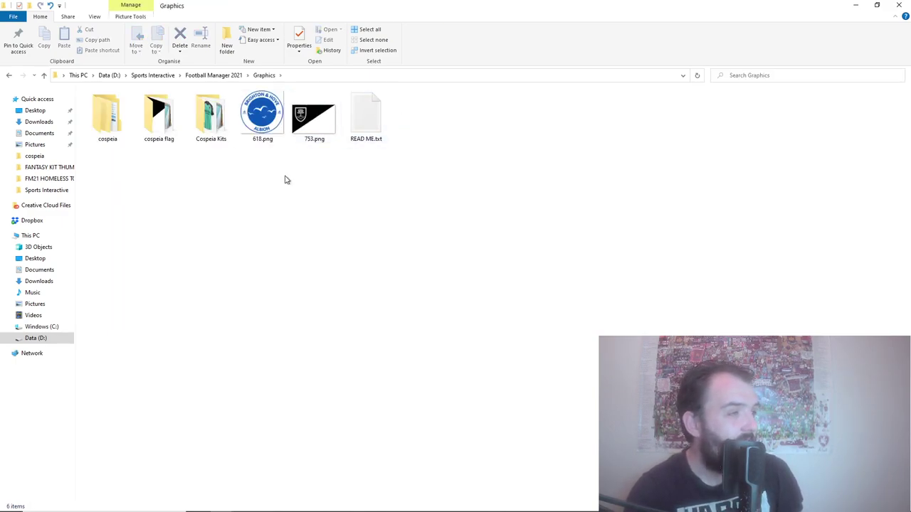
click(260, 126)
key(Delete)
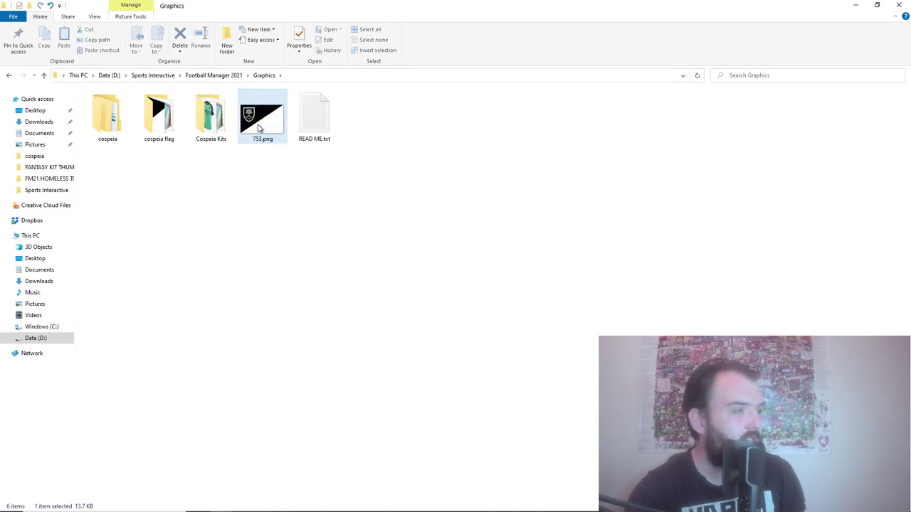
click(268, 127)
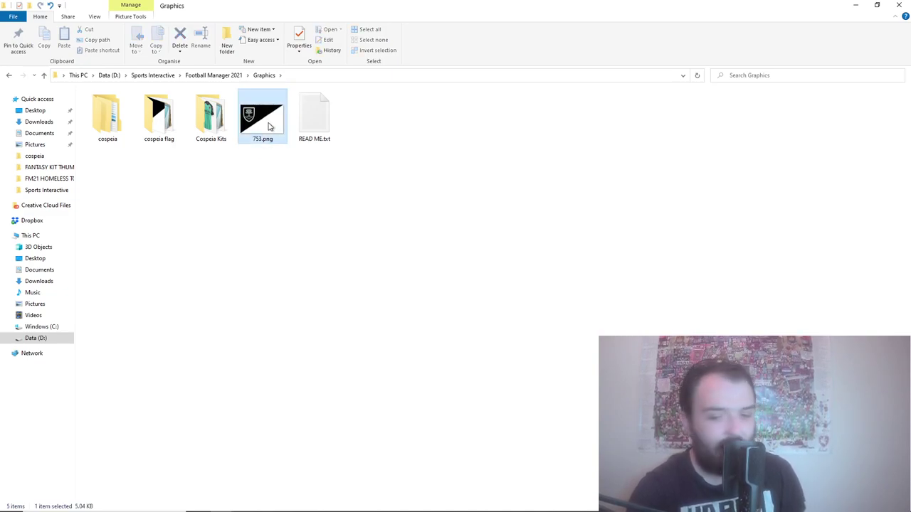
key(Delete)
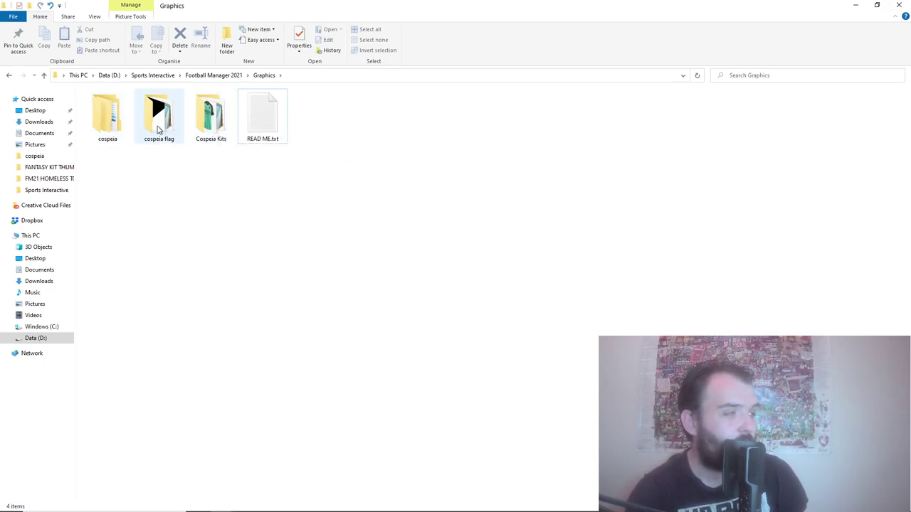
- Check the club logo PNGs in Graphics\cospeia\normal, then step back to cospeia
double_click(108, 125)
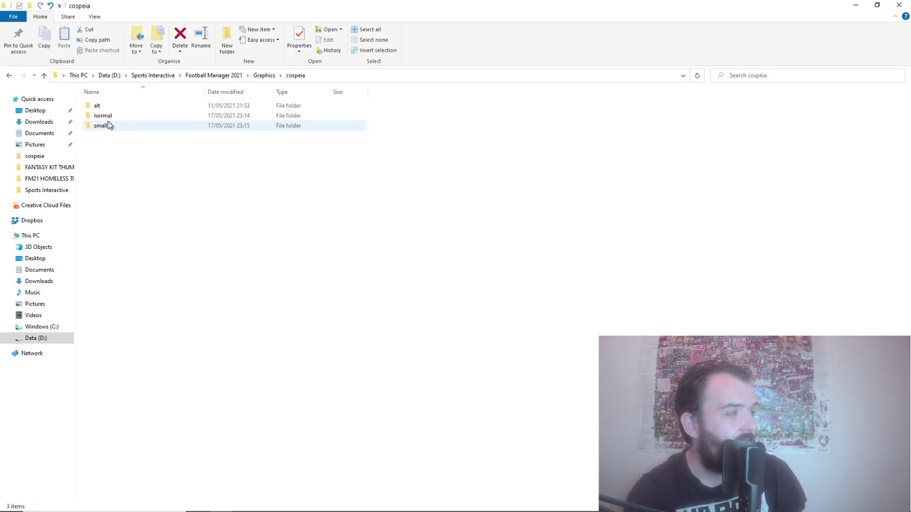
double_click(108, 116)
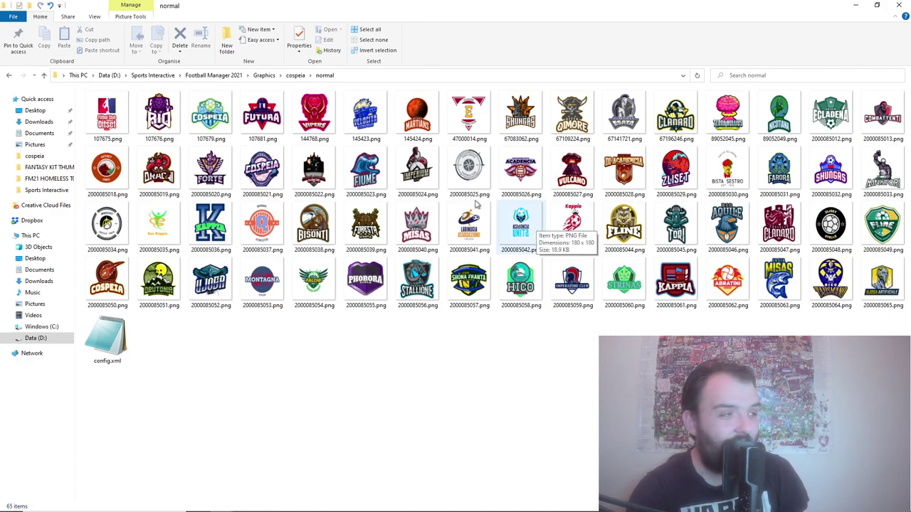
click(9, 76)
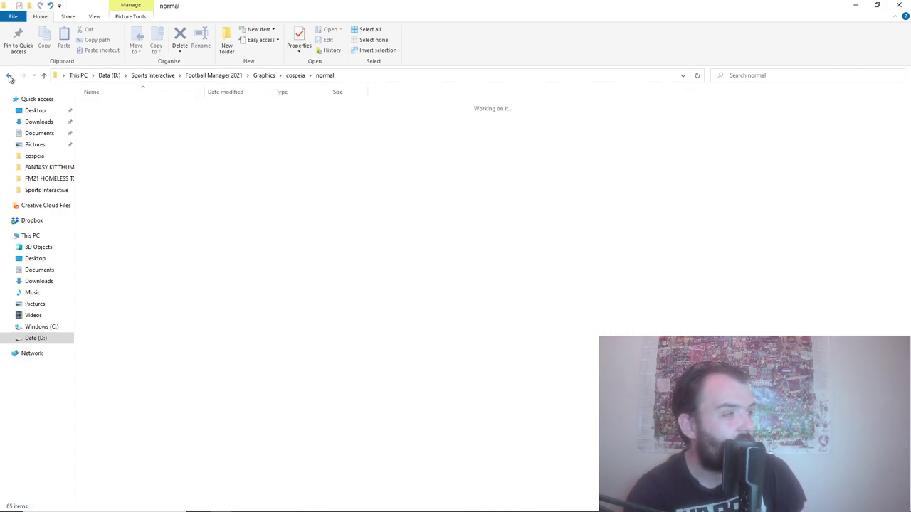
- Clear the cache from Preferences > Reset, confirm with Yes, and reload the skin
click(9, 76)
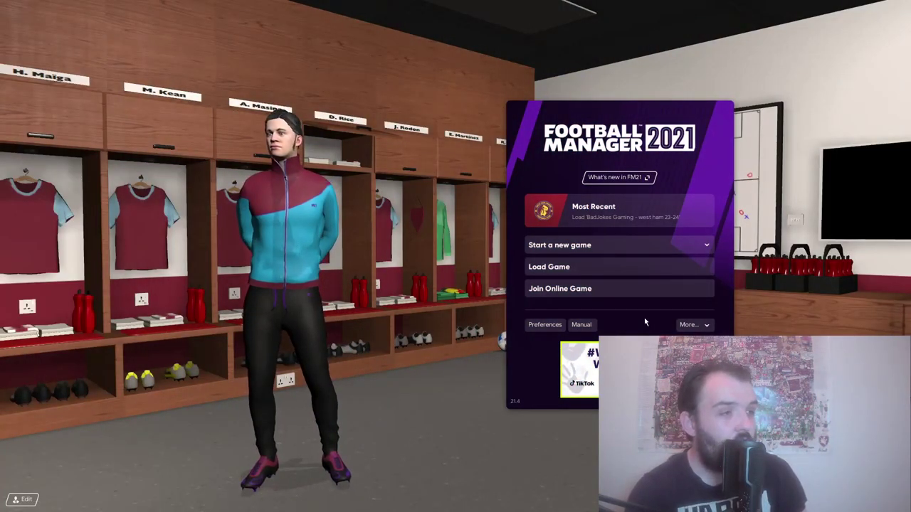
click(545, 325)
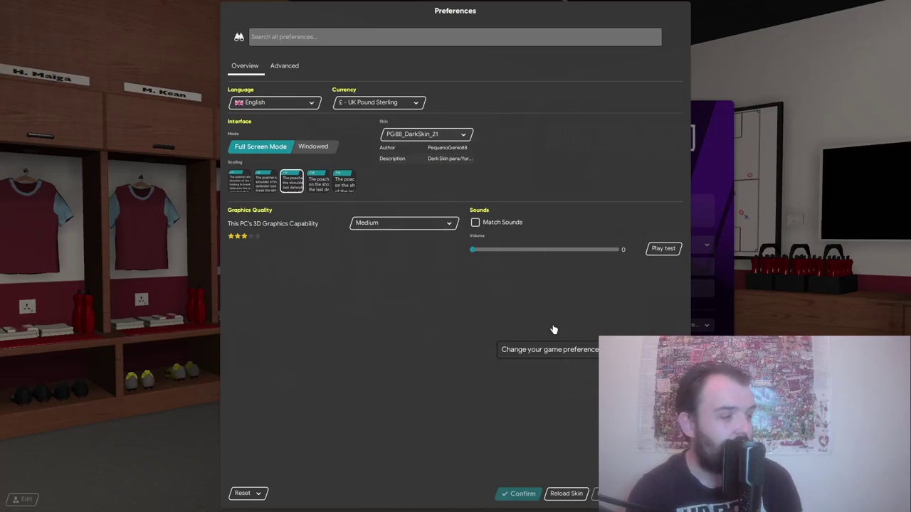
click(251, 493)
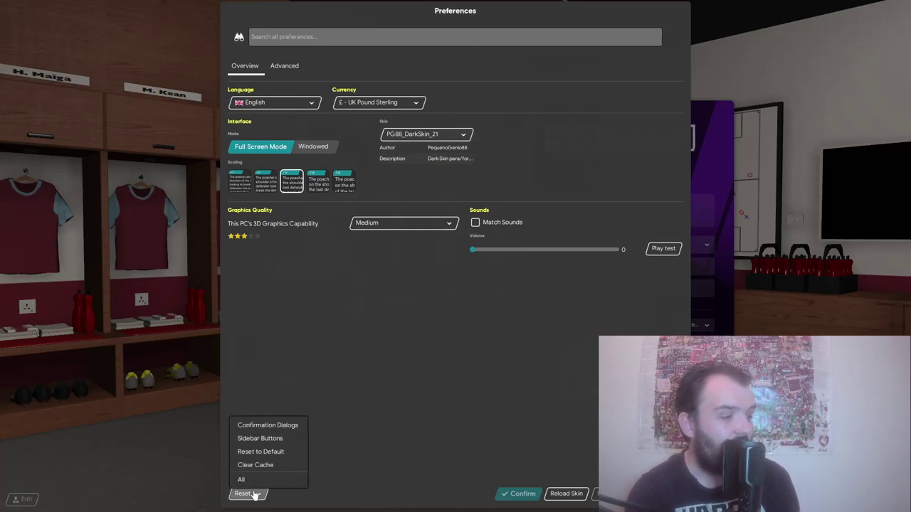
click(261, 469)
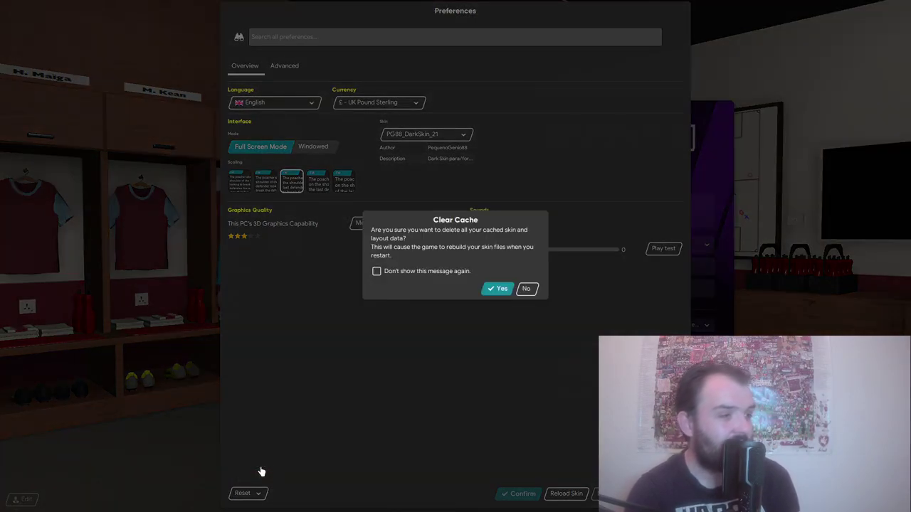
click(502, 289)
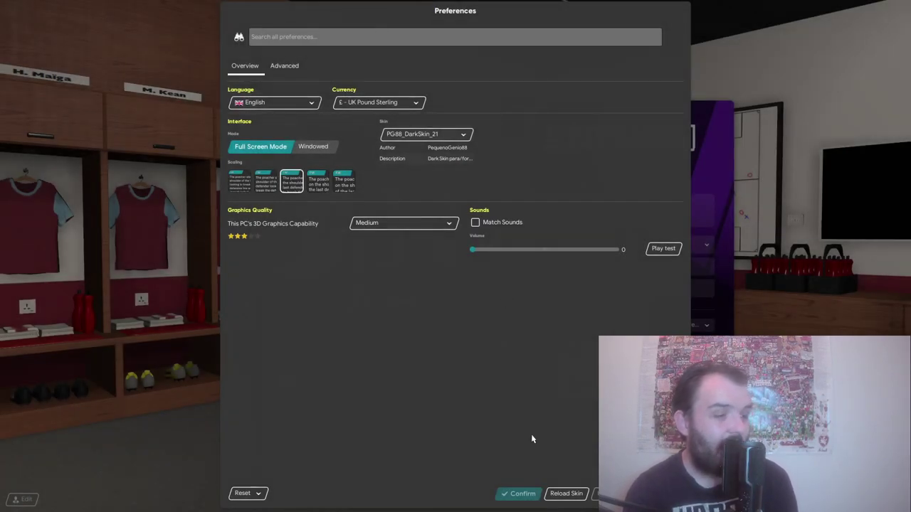
click(559, 496)
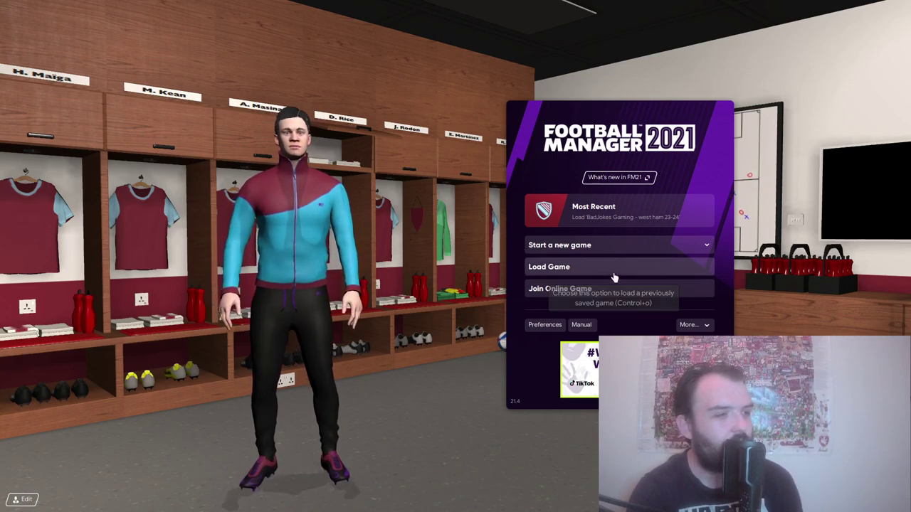
- Start a new career and untick the (21.4 Update) FIFA Arab Cup editor file, keeping Cospaia V 1.1
click(570, 249)
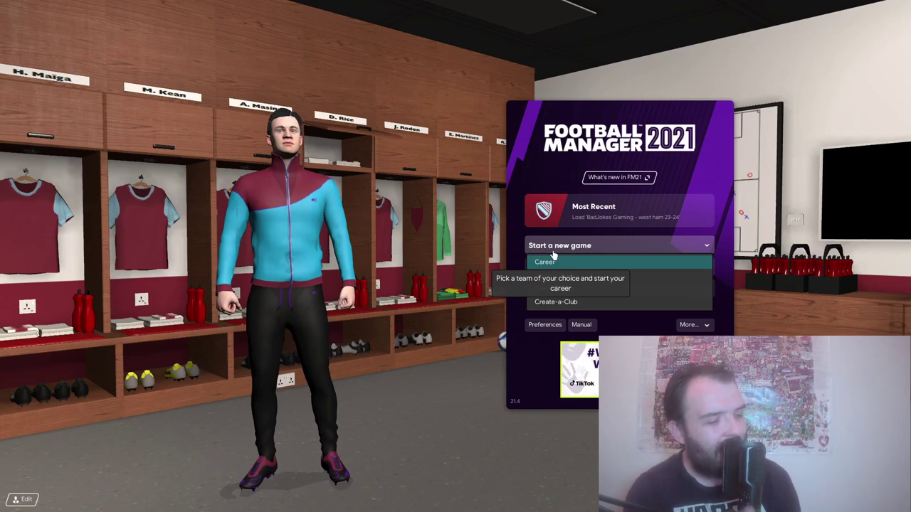
click(553, 259)
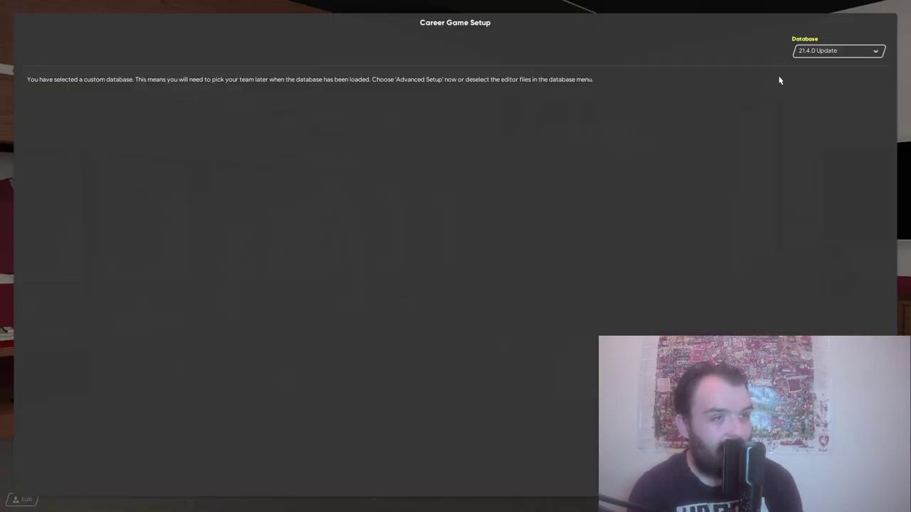
click(810, 52)
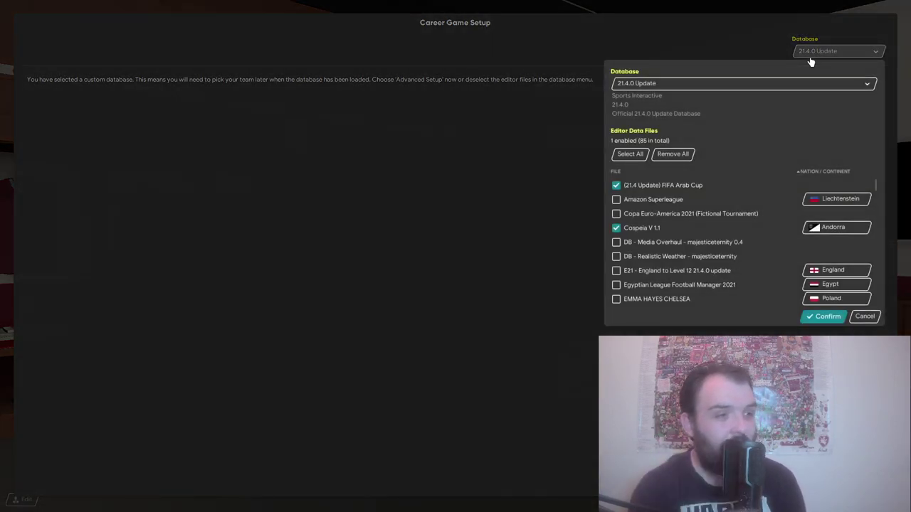
click(616, 187)
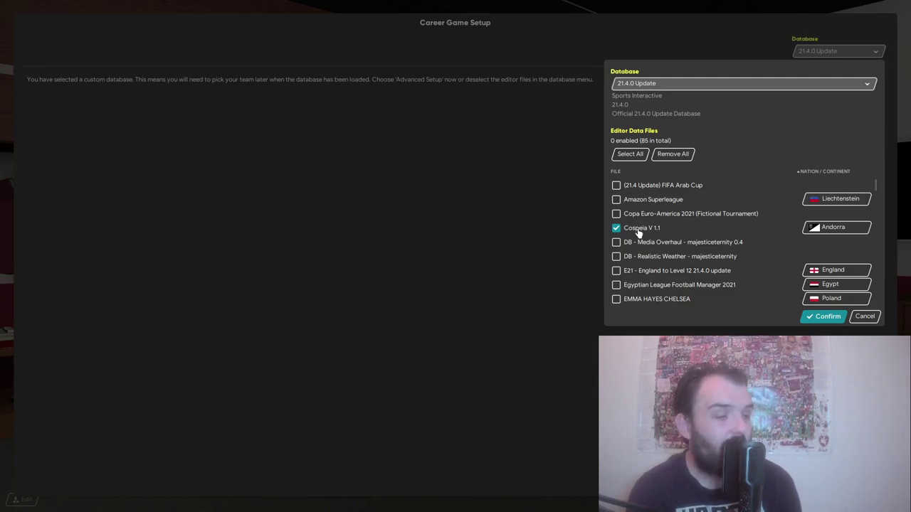
click(825, 317)
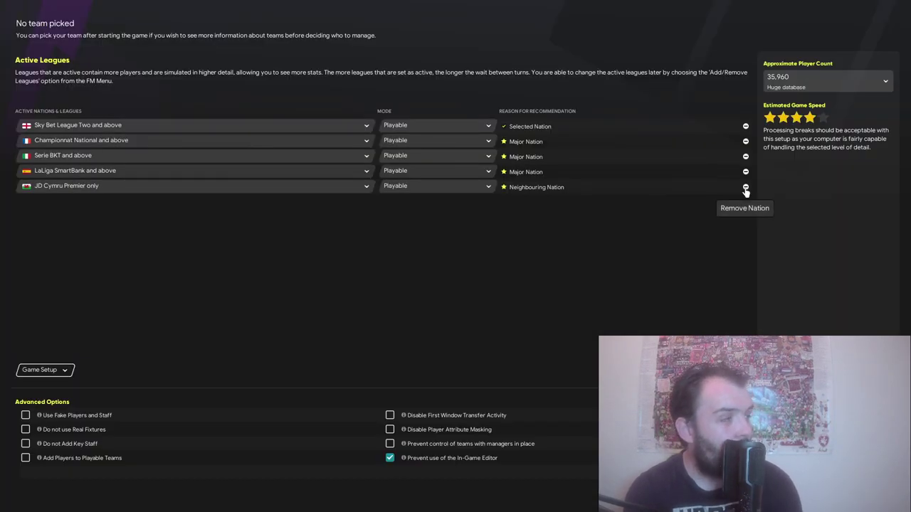
- Remove JD Cymru Premier, LaLiga SmartBank, Serie BKT and Championnat National, leaving the English leagues unchanged
click(745, 189)
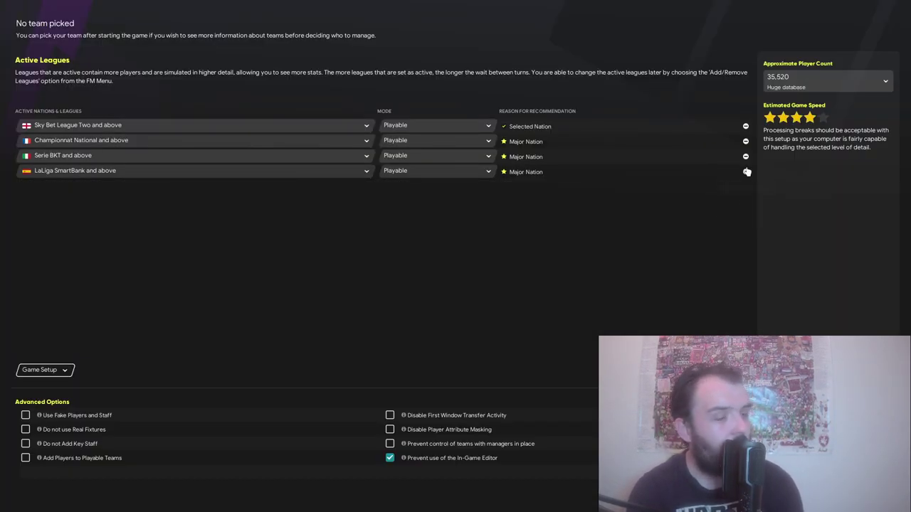
click(745, 172)
click(745, 156)
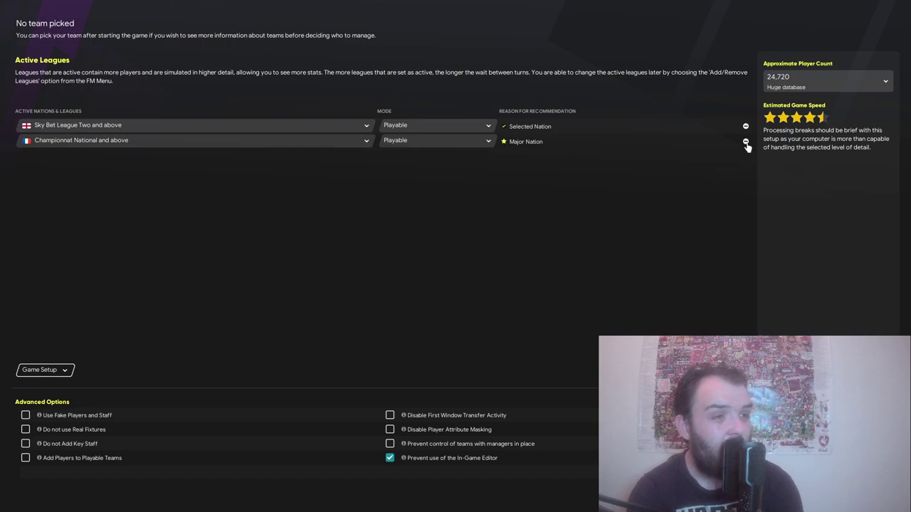
click(745, 140)
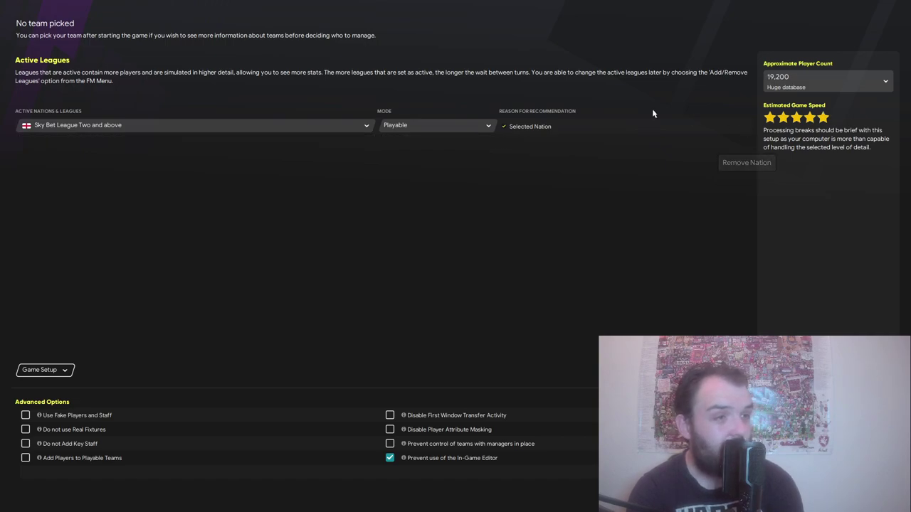
click(311, 129)
click(530, 195)
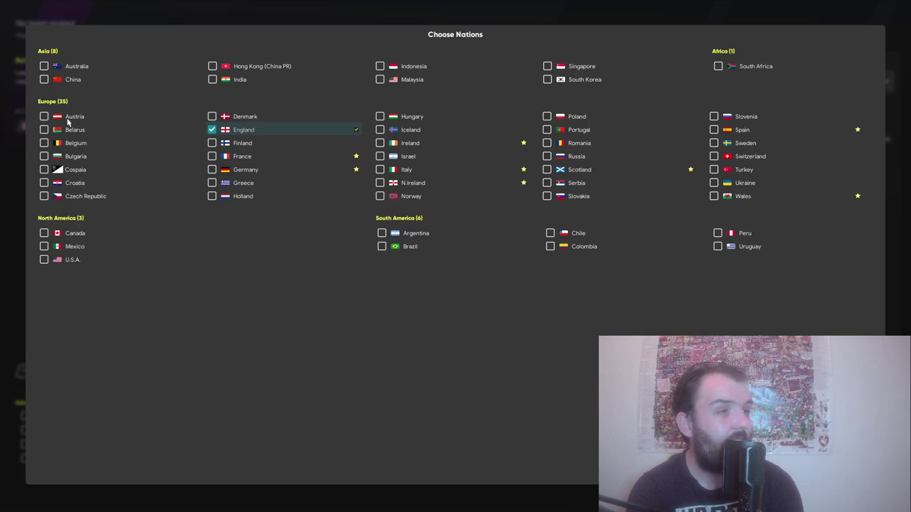
- Add Cospaia to the loaded nations and remove Sky Bet League Two
click(44, 170)
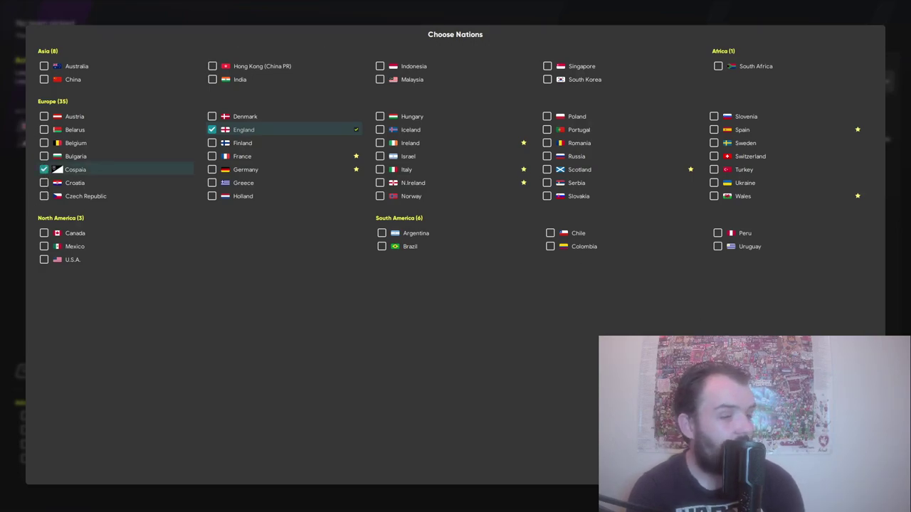
key(Escape)
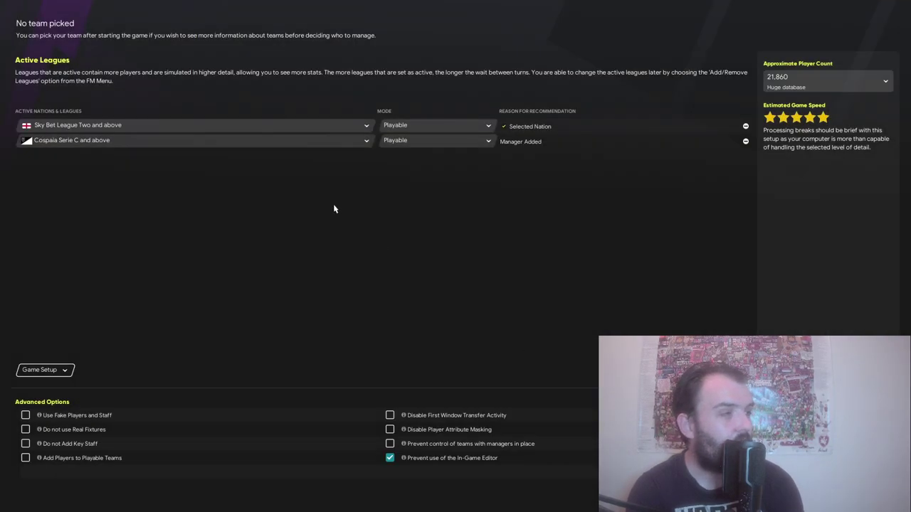
click(744, 126)
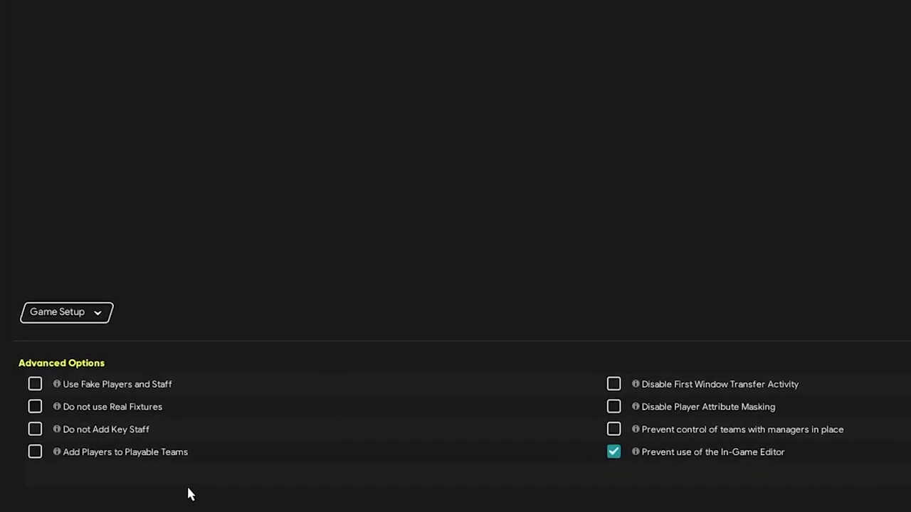
- Enable 'Add Players to Playable Teams' in the Advanced Options
click(44, 448)
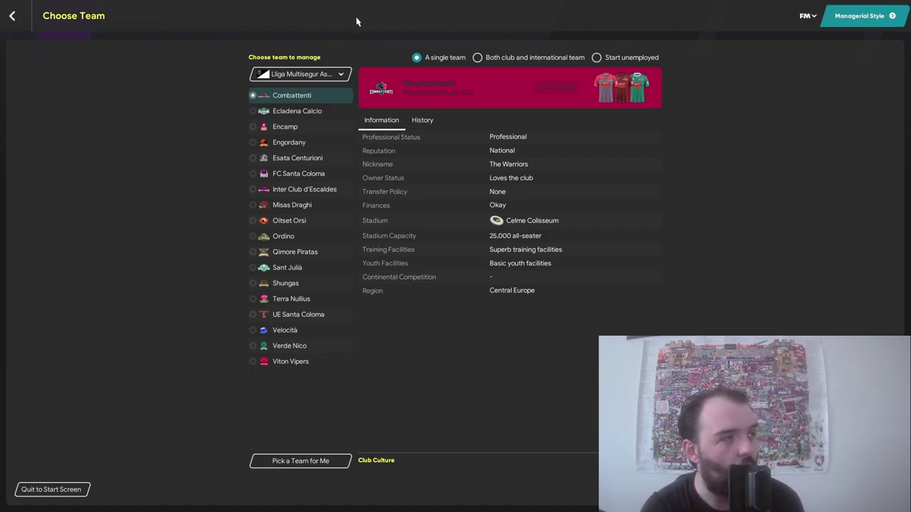
- Preview Engordany, view Oitset Orsi's club overview, then return to team selection
click(316, 142)
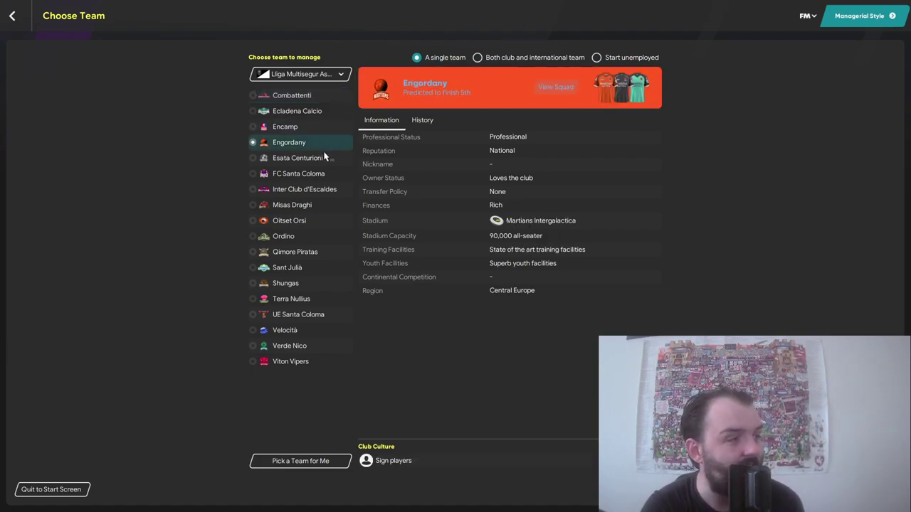
click(290, 221)
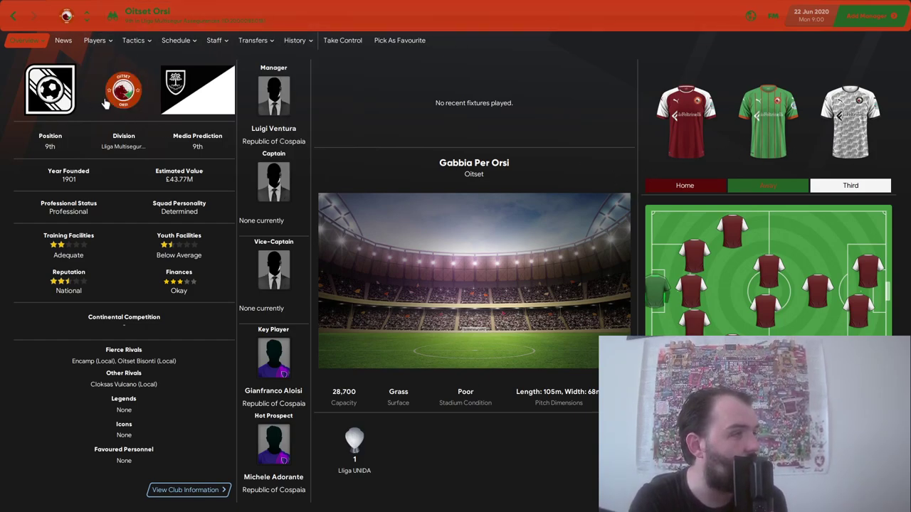
click(15, 14)
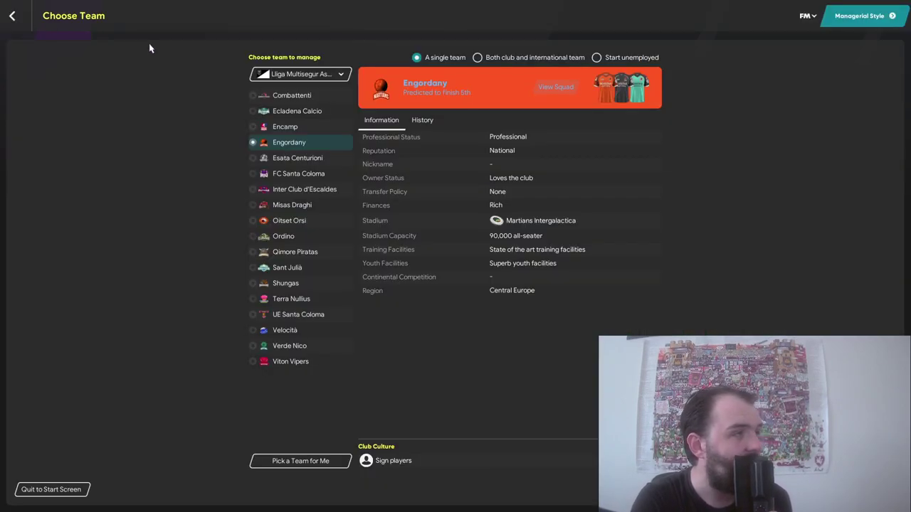
click(298, 76)
- List the Cospaia Serie C clubs and view Phorora Viola's overview before returning
mouse_move(343, 111)
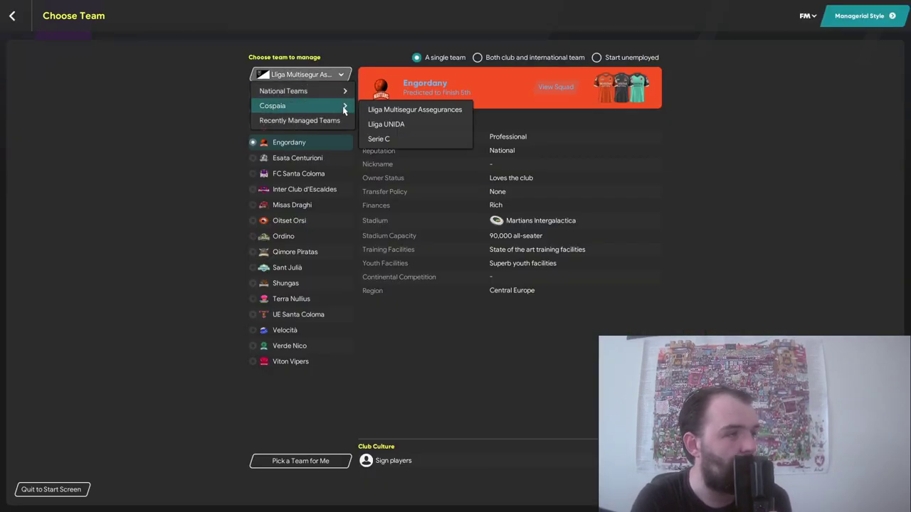
click(389, 138)
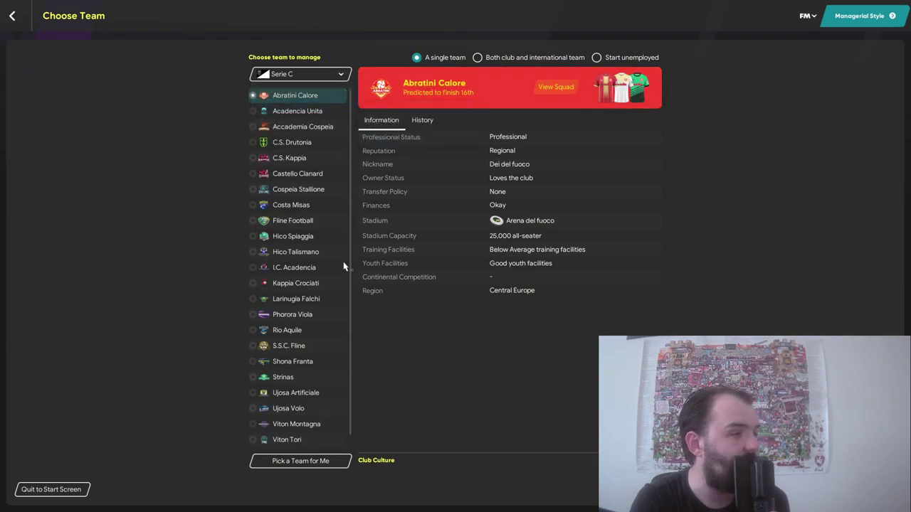
click(295, 316)
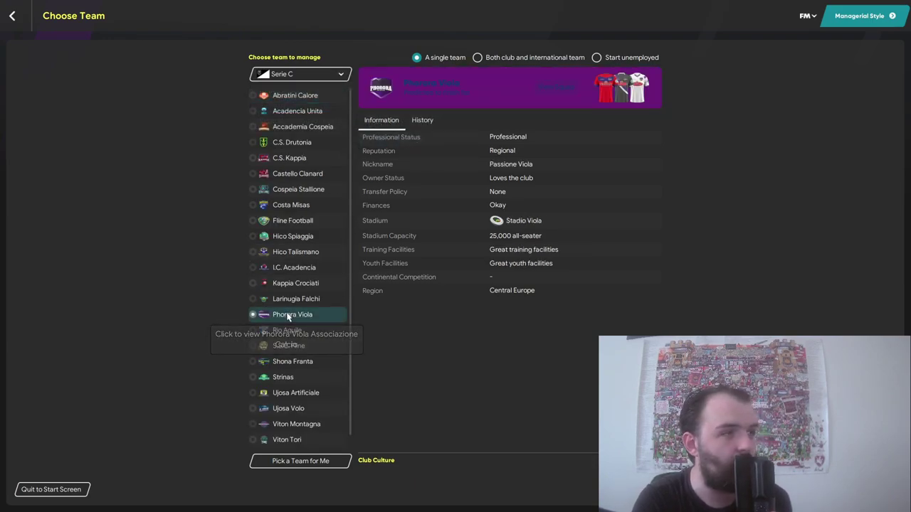
click(289, 316)
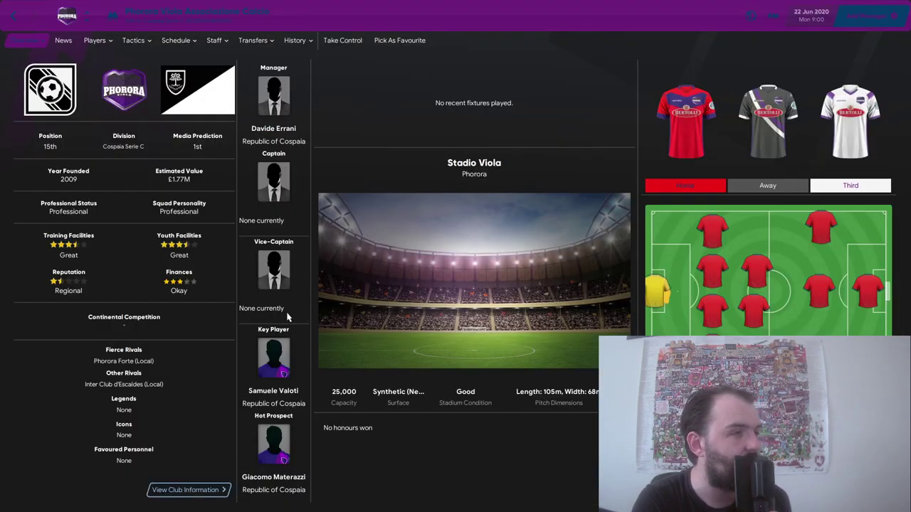
click(14, 14)
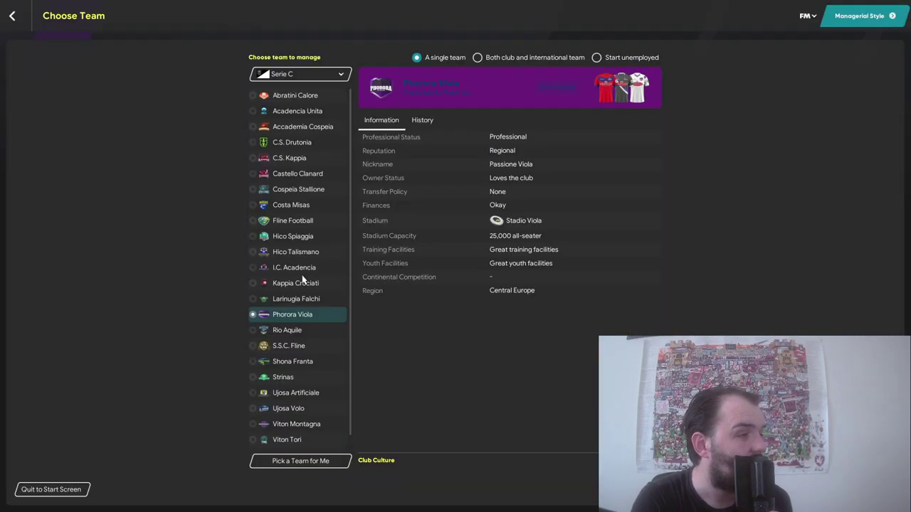
- Check Rio Aquile Calcio's senior squad, then return to its club overview
double_click(290, 330)
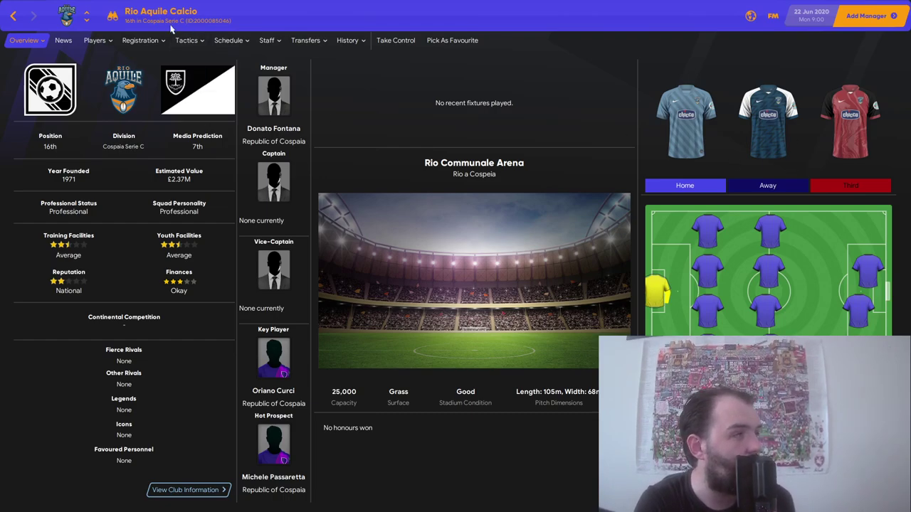
mouse_move(111, 41)
click(99, 59)
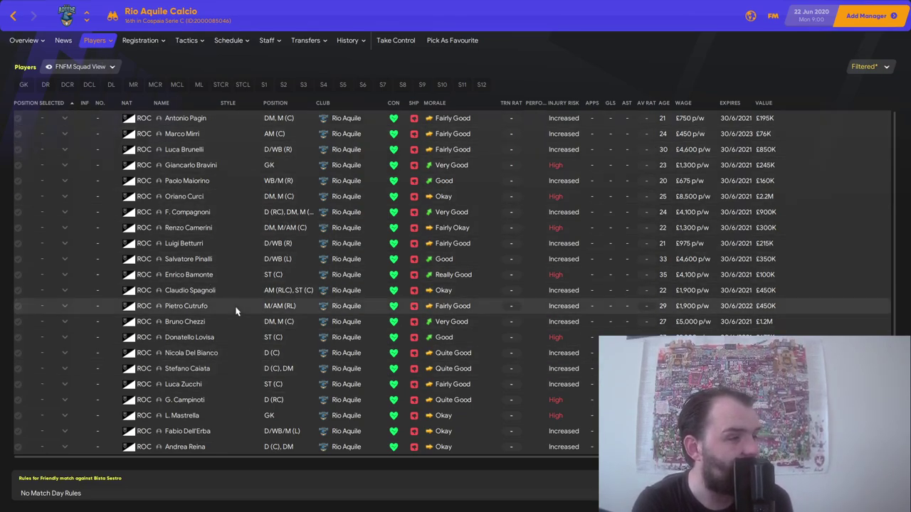
click(13, 17)
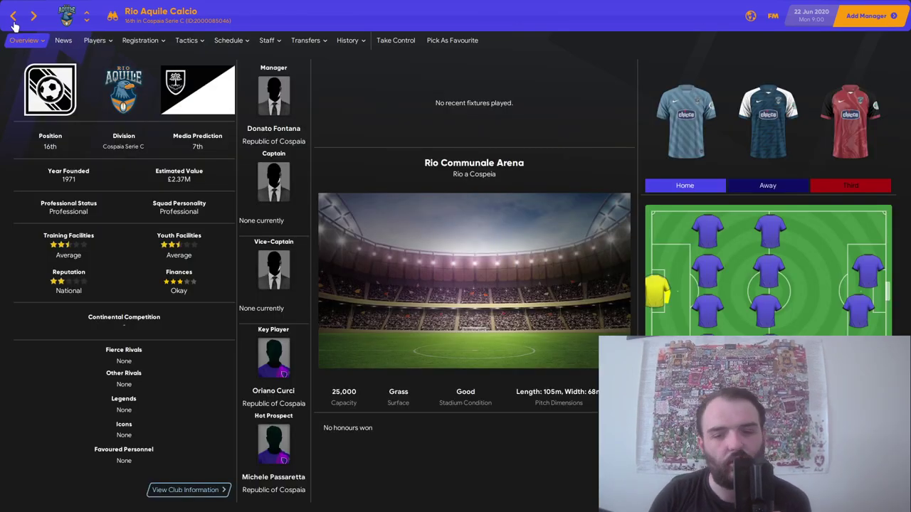